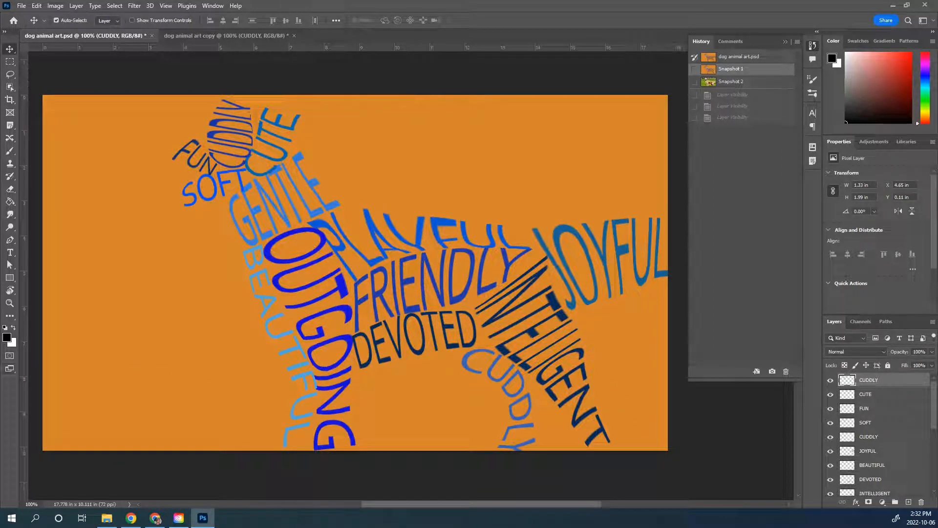
Step: Revert the document to Snapshot 2 with the dog photo and make the Background layer visible
{"action": "left_click", "coordinate": [729, 81]}
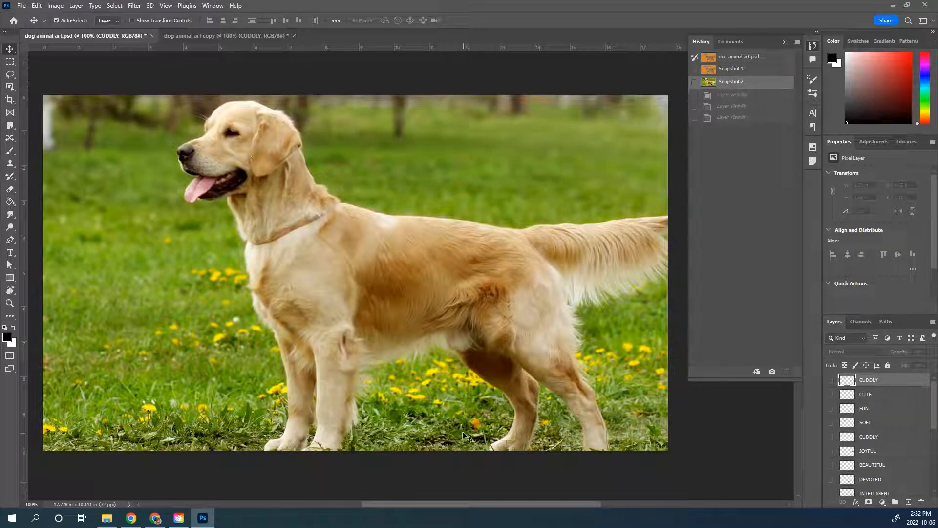
{"action": "left_click_drag", "start_coordinate": [933, 422], "coordinate": [933, 483]}
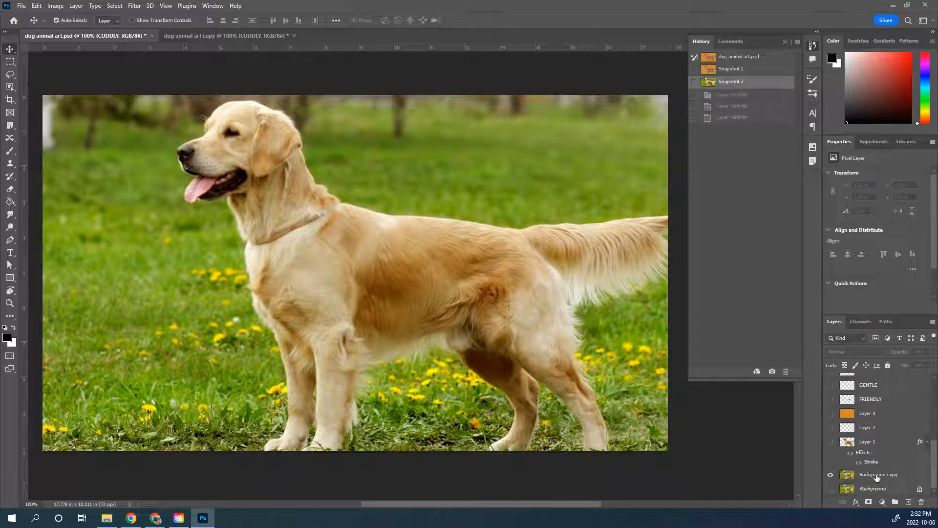
{"action": "left_click", "coordinate": [830, 489]}
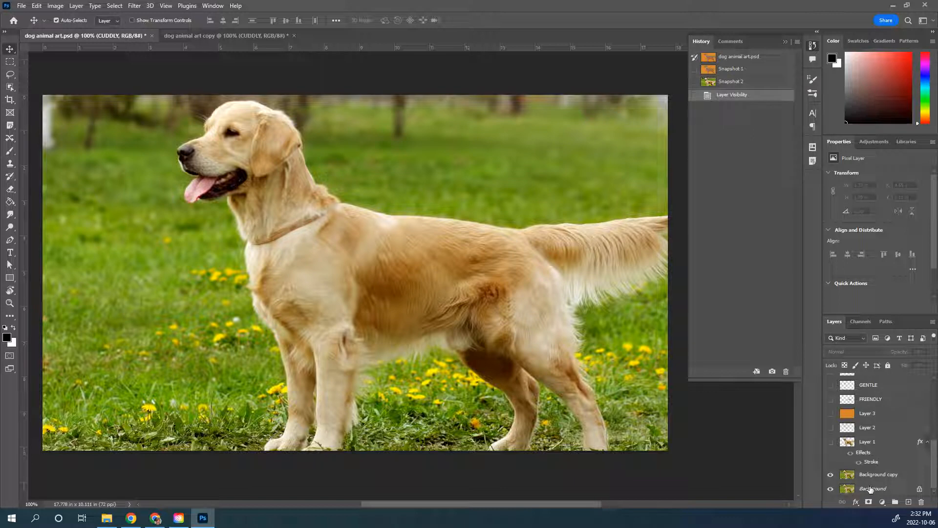
Step: Bring up the Background layer's duplication options, dismiss them, and select the Background copy layer
{"action": "left_click", "coordinate": [872, 489]}
{"action": "right_click", "coordinate": [876, 489]}
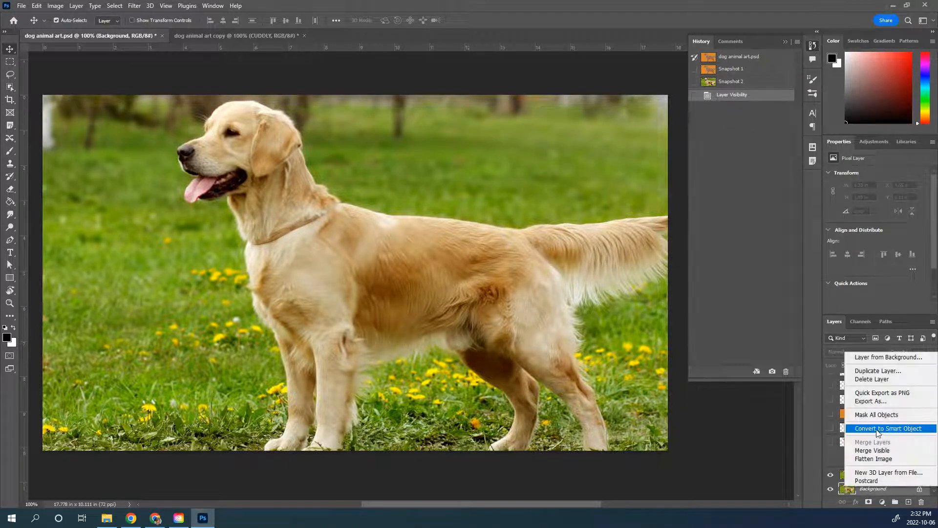
{"action": "left_click", "coordinate": [771, 457]}
{"action": "left_click", "coordinate": [884, 475]}
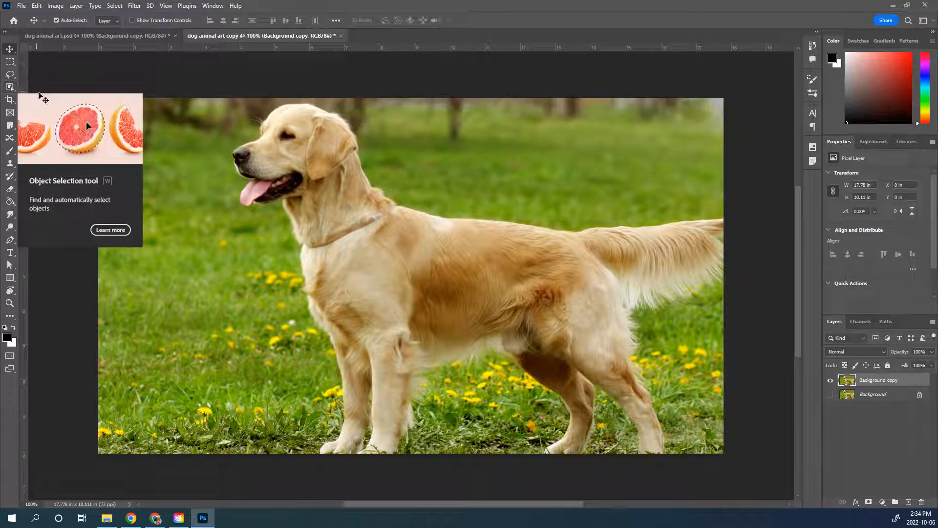
Step: Select the dog with the Object Selection tool's Select Subject, using the Device (Quicker results) option
{"action": "left_click", "coordinate": [10, 87]}
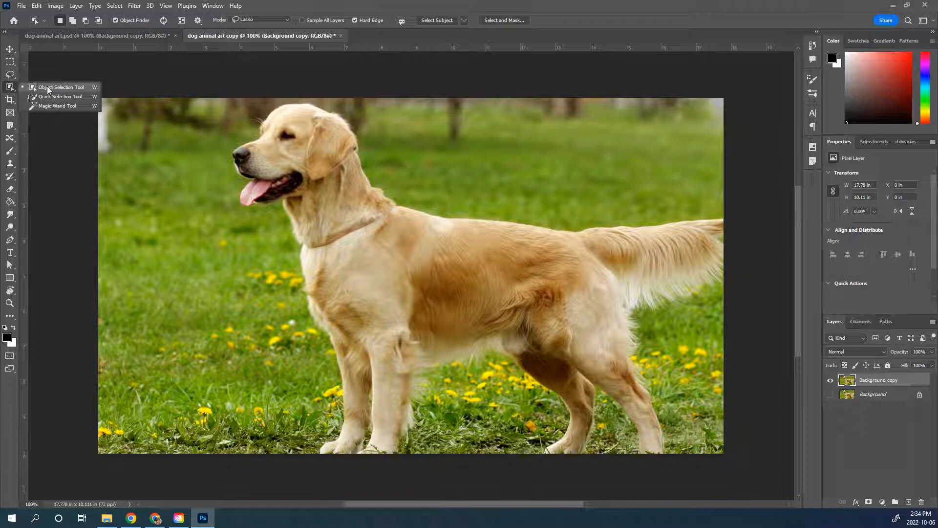
{"action": "left_click", "coordinate": [51, 87]}
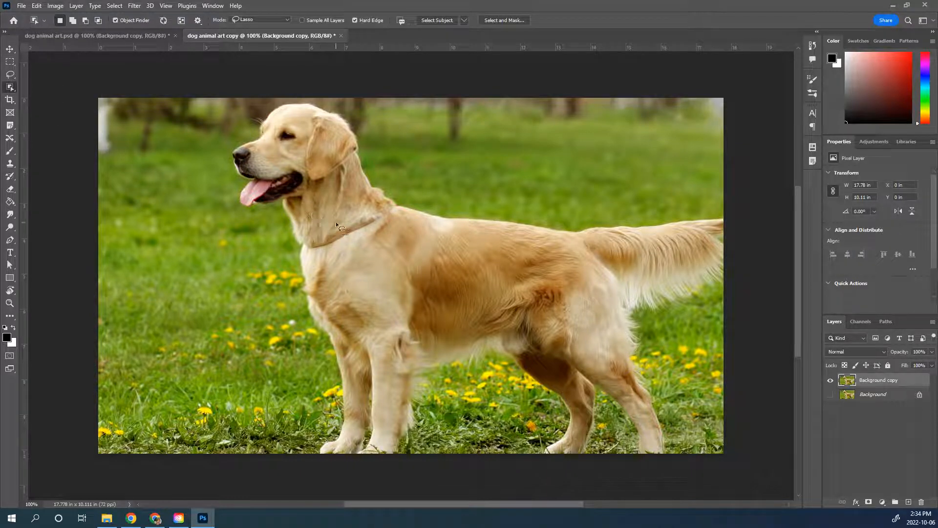
{"action": "left_click", "coordinate": [464, 20]}
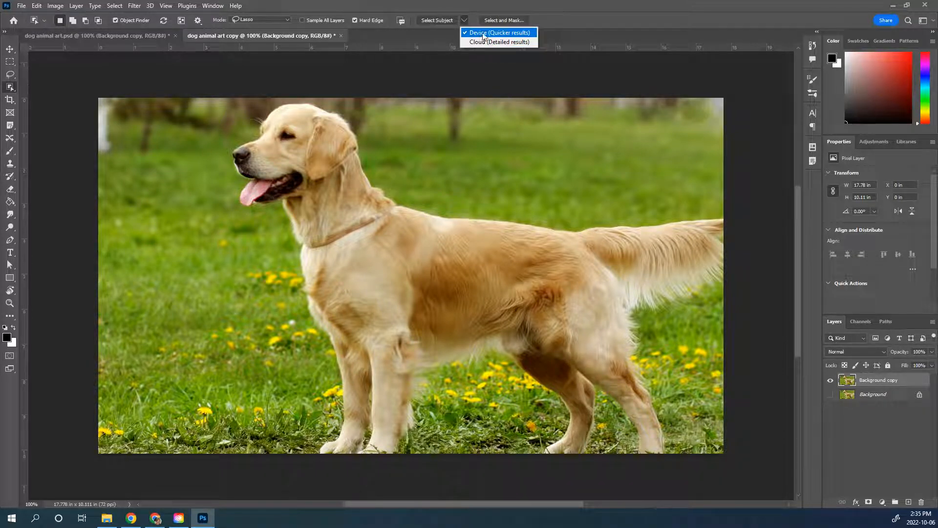
{"action": "left_click", "coordinate": [483, 35]}
{"action": "left_click", "coordinate": [438, 18]}
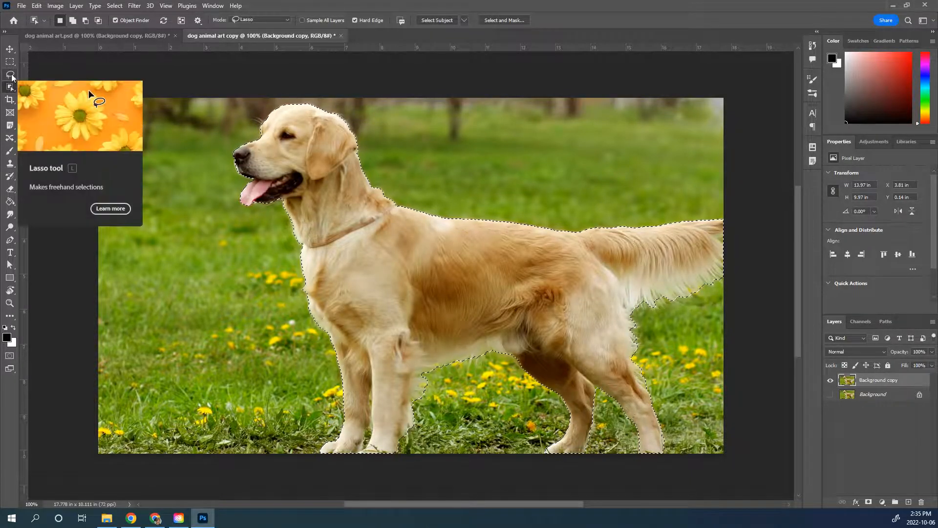
Step: Subtract the stray area beneath the belly, behind the front leg, from the dog selection with the Lasso tool
{"action": "left_click", "coordinate": [12, 75]}
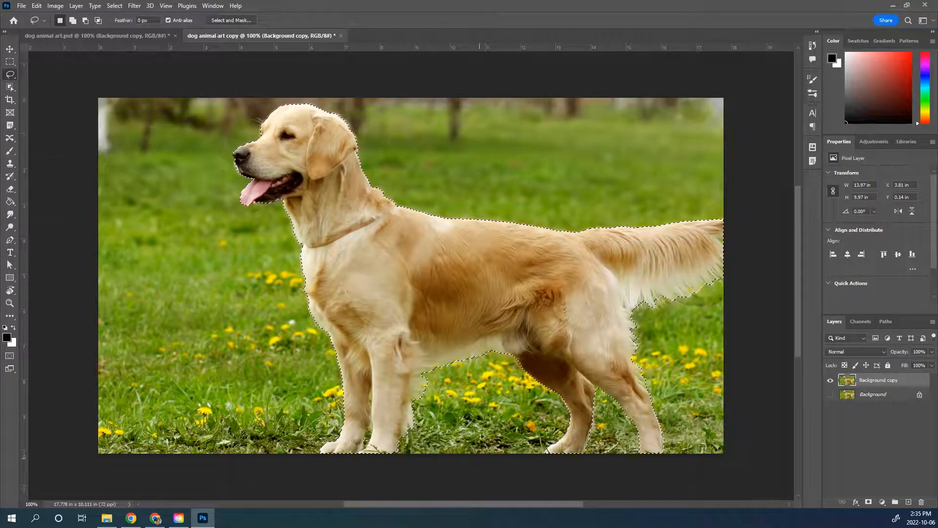
{"action": "key", "text": "alt"}
{"action": "mouse_move", "coordinate": [442, 383]}
{"action": "left_mouse_down"}
{"action": "mouse_move", "coordinate": [424, 371]}
{"action": "mouse_move", "coordinate": [412, 382]}
{"action": "mouse_move", "coordinate": [420, 419]}
{"action": "mouse_move", "coordinate": [446, 403]}
{"action": "mouse_move", "coordinate": [427, 368]}
{"action": "mouse_move", "coordinate": [468, 403]}
{"action": "left_mouse_up"}
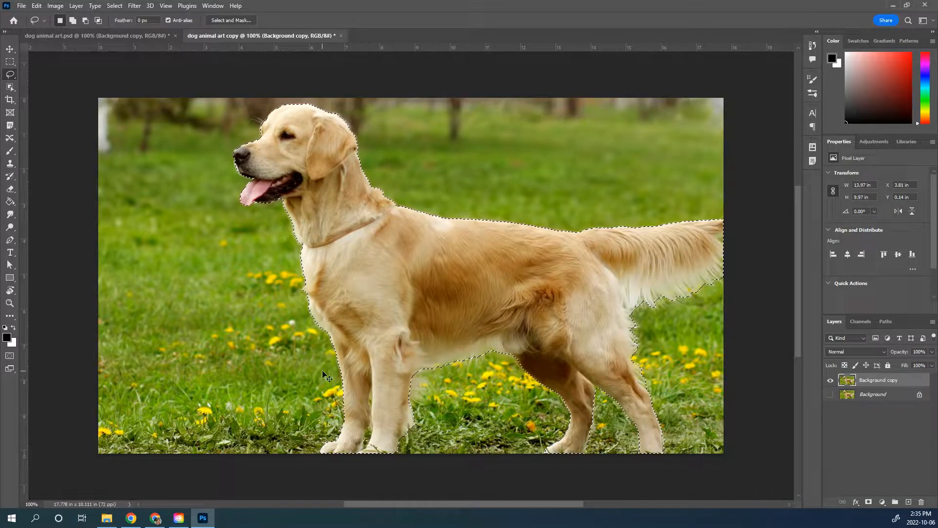
Step: Copy the selected dog onto its own new layer and start saving the document
{"action": "key", "text": "ctrl+j"}
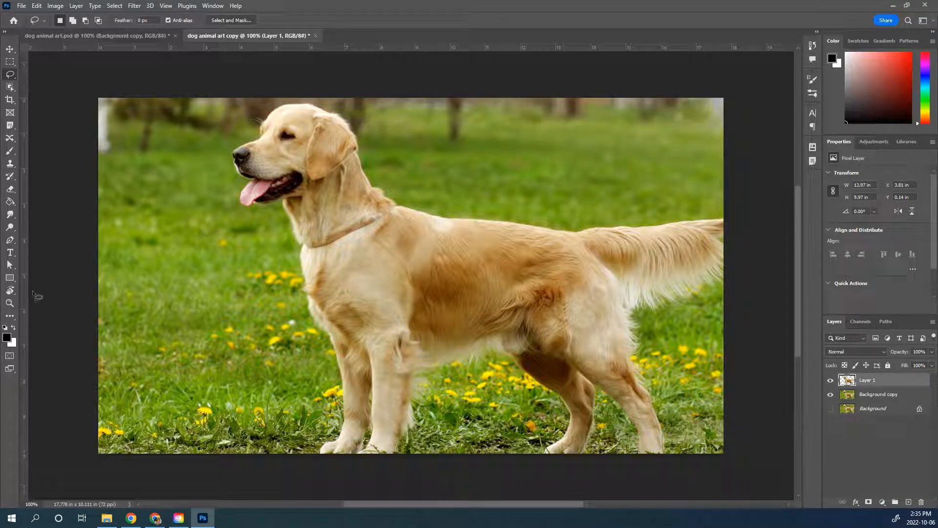
{"action": "left_click", "coordinate": [21, 7]}
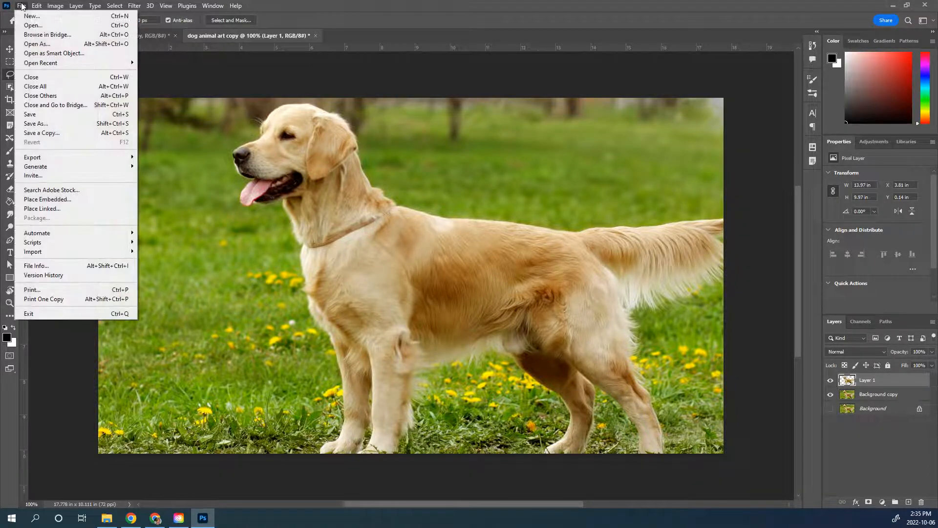
{"action": "left_click", "coordinate": [42, 118]}
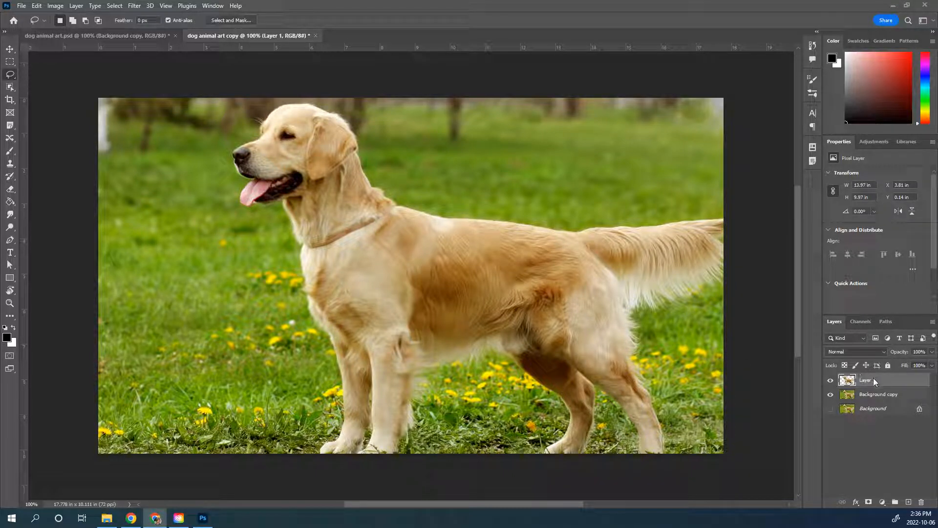
Step: Outline the dog on Layer 1 with a 2 px dark green stroke positioned outside
{"action": "left_click", "coordinate": [857, 503]}
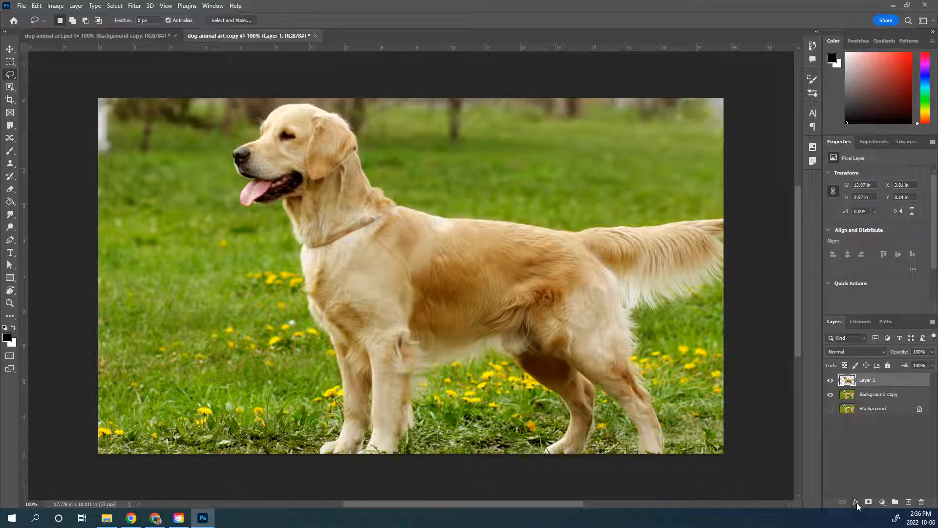
{"action": "left_click", "coordinate": [856, 502]}
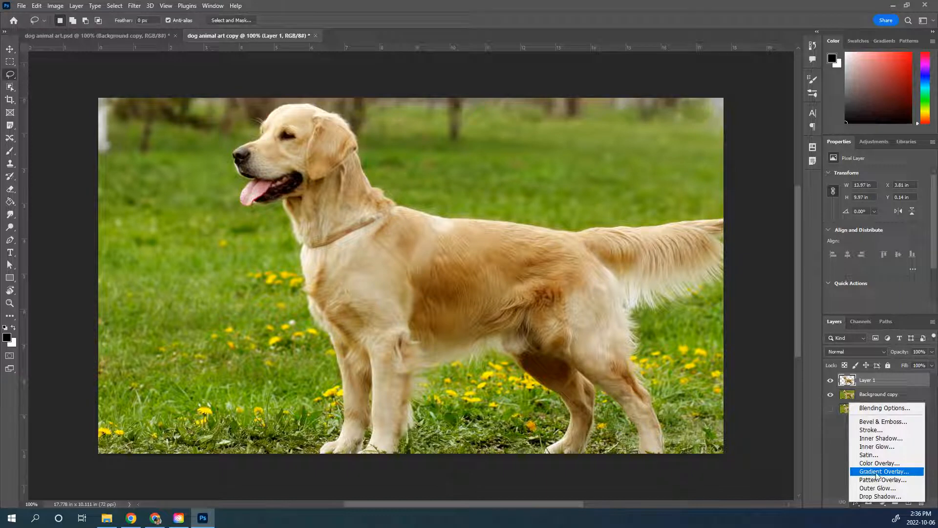
{"action": "left_click", "coordinate": [877, 431]}
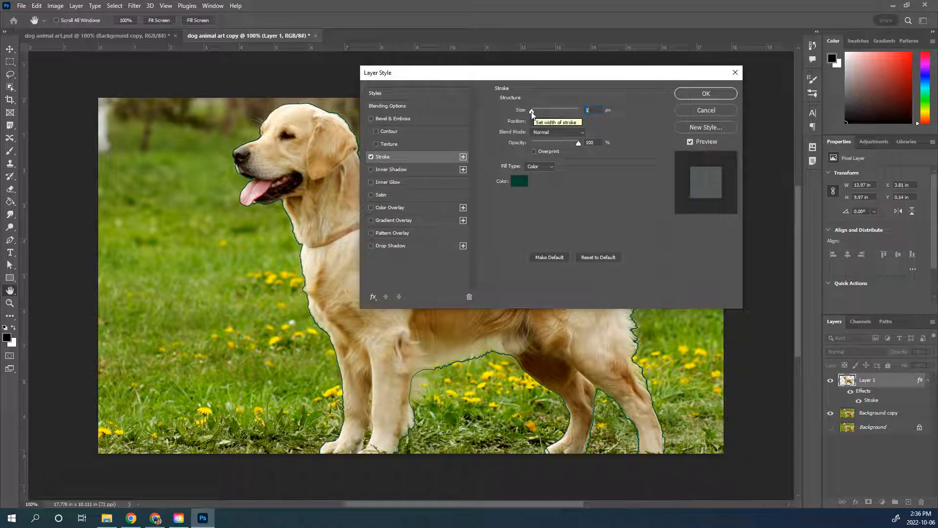
{"action": "left_click_drag", "start_coordinate": [531, 112], "coordinate": [533, 112]}
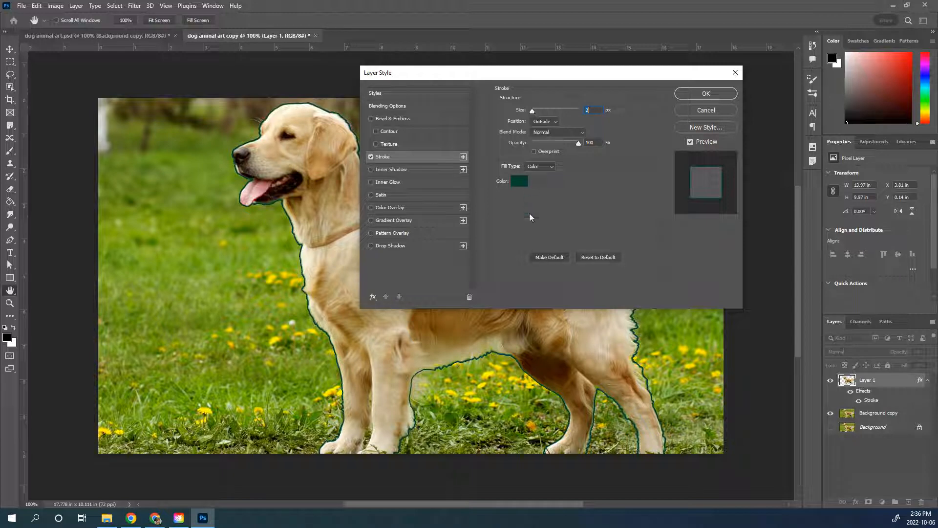
{"action": "left_click", "coordinate": [706, 94]}
{"action": "key", "text": "l"}
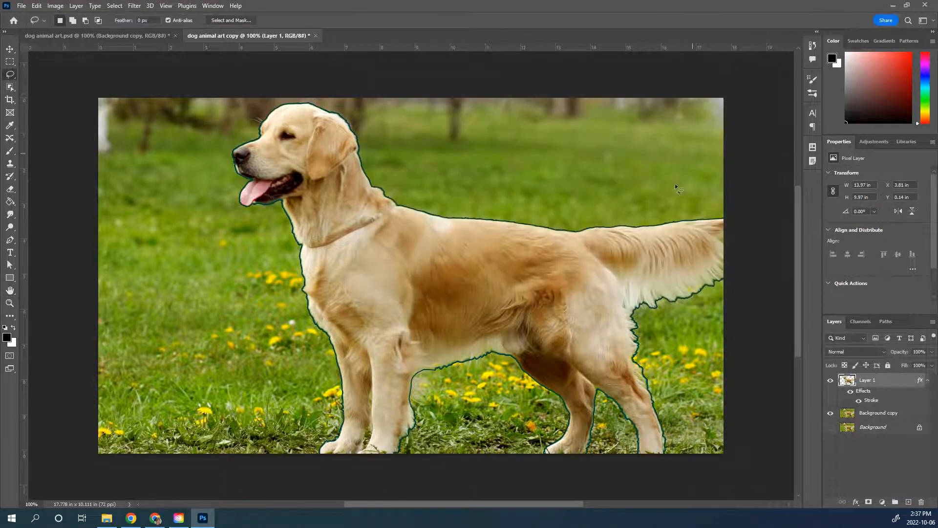
Step: Add a new empty layer above Layer 1 and shrink the black brush to a thin tip for drawing guide lines
{"action": "left_click", "coordinate": [907, 503]}
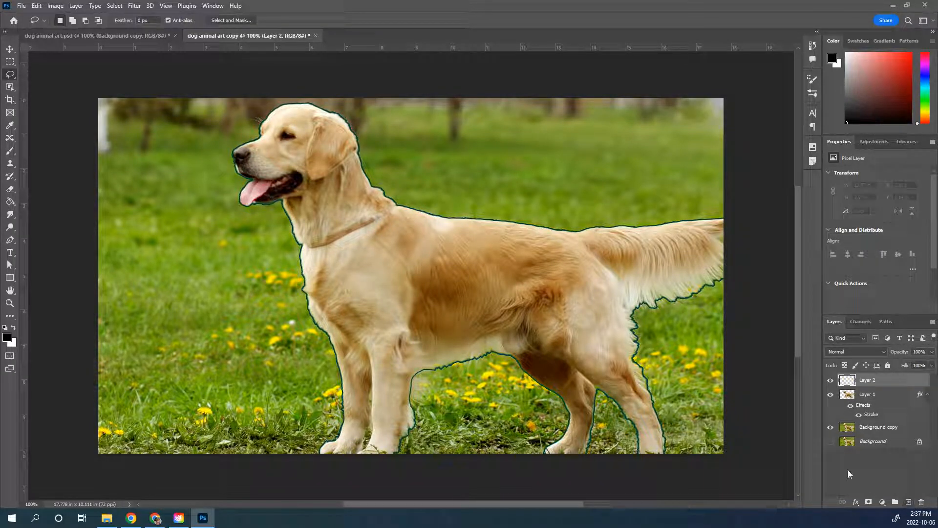
{"action": "left_click", "coordinate": [10, 150]}
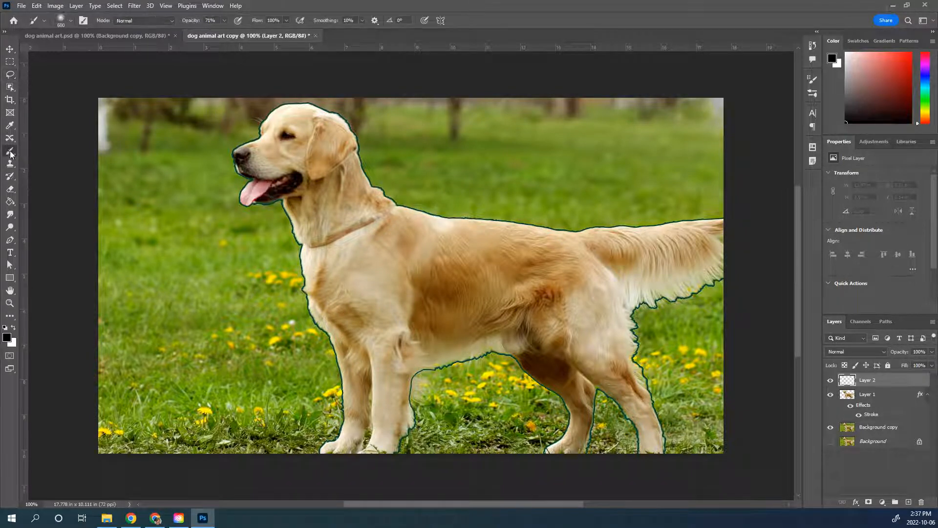
{"action": "left_click", "coordinate": [71, 20]}
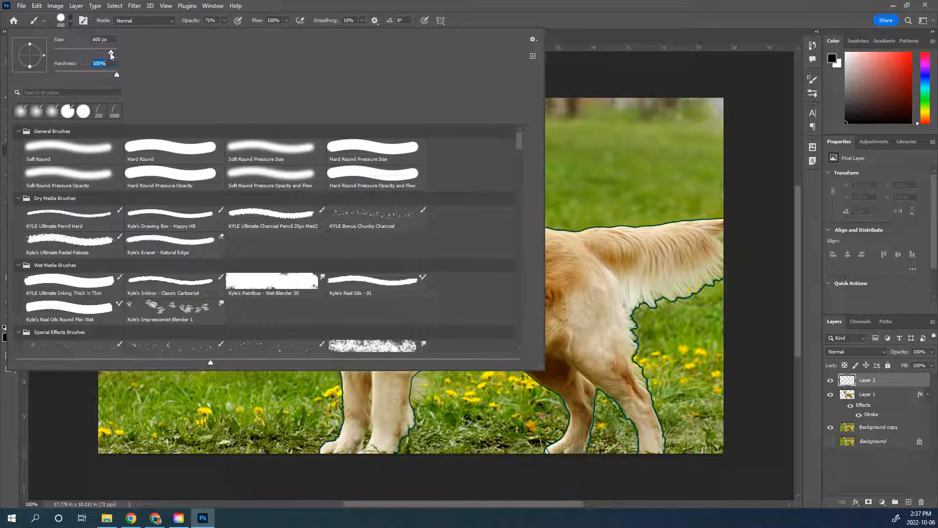
{"action": "left_click_drag", "start_coordinate": [67, 53], "coordinate": [63, 53]}
{"action": "key", "text": "Return"}
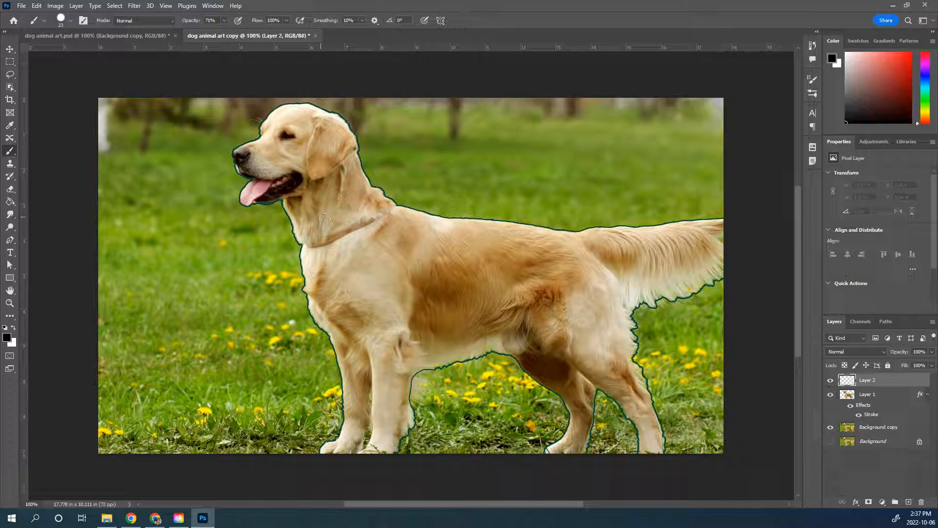
{"action": "key", "text": "bracketright"}
{"action": "key", "text": "bracketright"}
{"action": "key", "text": "bracketright"}
{"action": "key", "text": "bracketright"}
{"action": "key", "text": "bracketright"}
{"action": "key", "text": "bracketright"}
{"action": "key", "text": "bracketleft"}
{"action": "key", "text": "bracketleft"}
{"action": "key", "text": "bracketleft"}
{"action": "key", "text": "bracketleft"}
{"action": "key", "text": "bracketleft"}
{"action": "key", "text": "bracketleft"}
{"action": "key", "text": "bracketleft"}
{"action": "key", "text": "bracketleft"}
{"action": "key", "text": "bracketleft"}
{"action": "key", "text": "bracketright"}
{"action": "key", "text": "bracketright"}
{"action": "key", "text": "bracketright"}
{"action": "key", "text": "bracketright"}
{"action": "key", "text": "bracketright"}
{"action": "key", "text": "bracketright"}
{"action": "key", "text": "bracketright"}
{"action": "key", "text": "bracketright"}
{"action": "key", "text": "bracketright"}
{"action": "key", "text": "bracketleft"}
{"action": "key", "text": "bracketleft"}
{"action": "key", "text": "bracketleft"}
{"action": "key", "text": "bracketleft"}
{"action": "key", "text": "bracketleft"}
{"action": "key", "text": "bracketleft"}
{"action": "key", "text": "bracketleft"}
{"action": "key", "text": "bracketleft"}
{"action": "key", "text": "bracketleft"}
{"action": "key", "text": "bracketleft"}
{"action": "key", "text": "bracketleft"}
{"action": "key", "text": "bracketleft"}
{"action": "key", "text": "bracketleft"}
Step: Paint guide lines around the dog's ear, down the side of the face, and around the eye
{"action": "mouse_move", "coordinate": [310, 104]}
{"action": "left_mouse_down"}
{"action": "mouse_move", "coordinate": [308, 178]}
{"action": "mouse_move", "coordinate": [323, 179]}
{"action": "mouse_move", "coordinate": [357, 151]}
{"action": "left_mouse_up"}
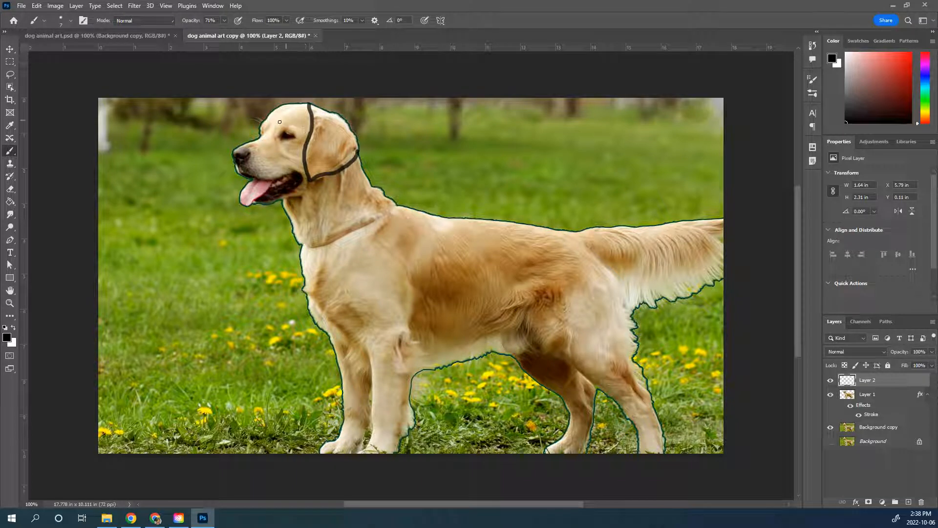
{"action": "mouse_move", "coordinate": [293, 105]}
{"action": "left_mouse_down"}
{"action": "mouse_move", "coordinate": [276, 123]}
{"action": "mouse_move", "coordinate": [302, 169]}
{"action": "left_mouse_up"}
{"action": "mouse_move", "coordinate": [276, 124]}
{"action": "left_mouse_down"}
{"action": "mouse_move", "coordinate": [310, 136]}
{"action": "mouse_move", "coordinate": [278, 143]}
{"action": "left_mouse_up"}
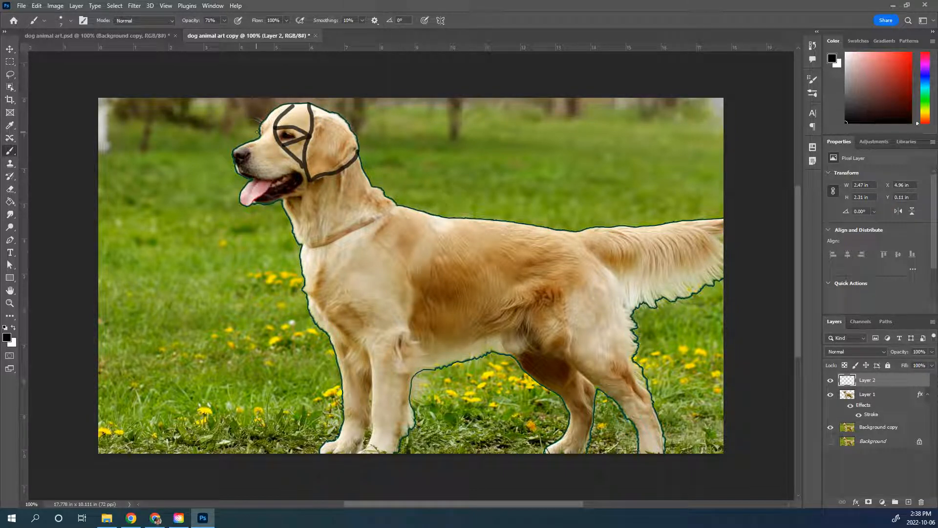
Step: Paint guide lines behind the dog's nose and around its mouth and tongue
{"action": "left_click_drag", "start_coordinate": [252, 141], "coordinate": [250, 161]}
{"action": "mouse_move", "coordinate": [254, 178]}
{"action": "left_mouse_down"}
{"action": "mouse_move", "coordinate": [296, 173]}
{"action": "mouse_move", "coordinate": [281, 200]}
{"action": "left_mouse_up"}
{"action": "mouse_move", "coordinate": [272, 182]}
{"action": "left_mouse_down"}
{"action": "mouse_move", "coordinate": [240, 205]}
{"action": "mouse_move", "coordinate": [253, 179]}
{"action": "left_mouse_up"}
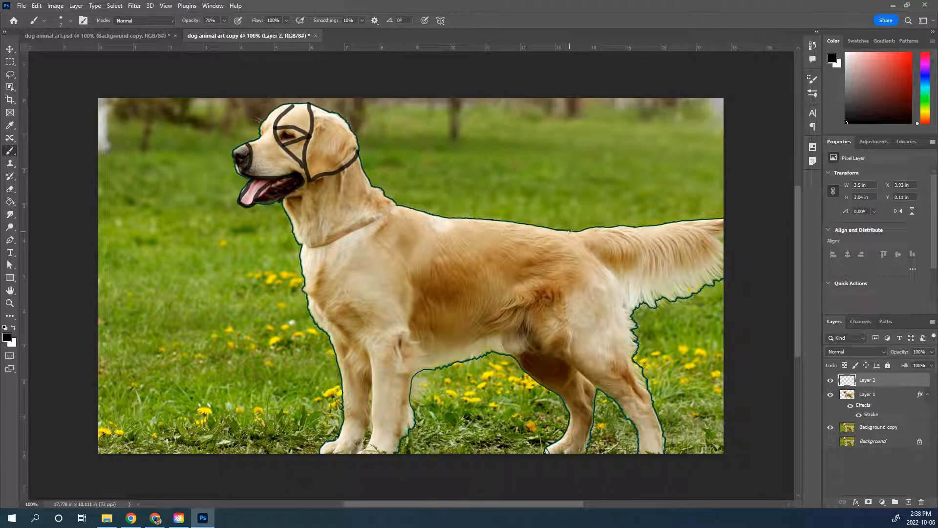
Step: Paint guide lines dividing the dog's body at the tail base, hind leg, shoulder, front legs, collar and chest
{"action": "mouse_move", "coordinate": [567, 232]}
{"action": "left_mouse_down"}
{"action": "mouse_move", "coordinate": [617, 288]}
{"action": "mouse_move", "coordinate": [632, 324]}
{"action": "left_mouse_up"}
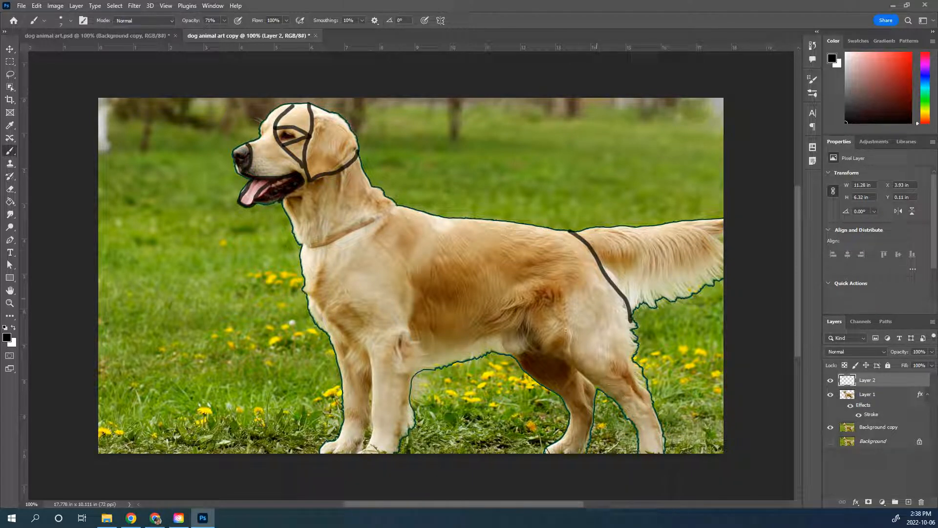
{"action": "mouse_move", "coordinate": [546, 290]}
{"action": "left_mouse_down"}
{"action": "mouse_move", "coordinate": [519, 310]}
{"action": "mouse_move", "coordinate": [528, 329]}
{"action": "mouse_move", "coordinate": [557, 342]}
{"action": "mouse_move", "coordinate": [600, 394]}
{"action": "left_mouse_up"}
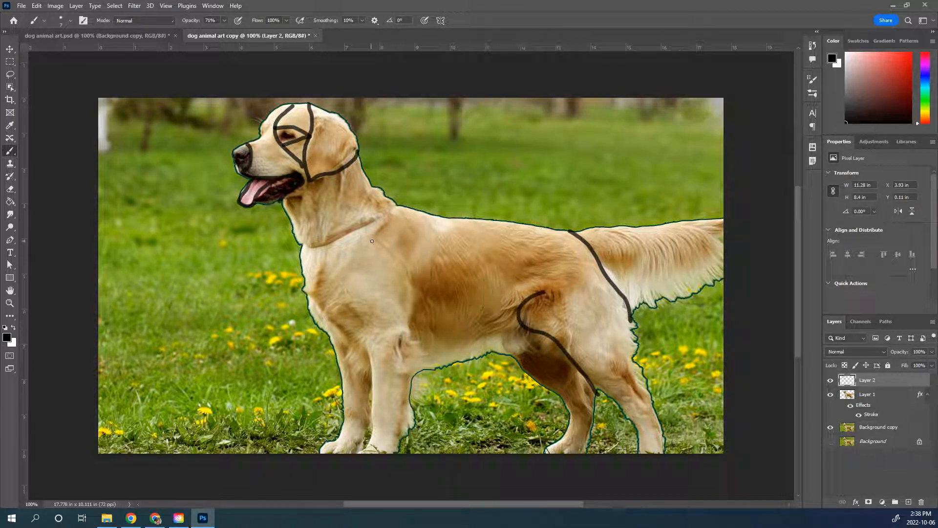
{"action": "mouse_move", "coordinate": [370, 240]}
{"action": "left_mouse_down"}
{"action": "mouse_move", "coordinate": [415, 289]}
{"action": "mouse_move", "coordinate": [409, 380]}
{"action": "left_mouse_up"}
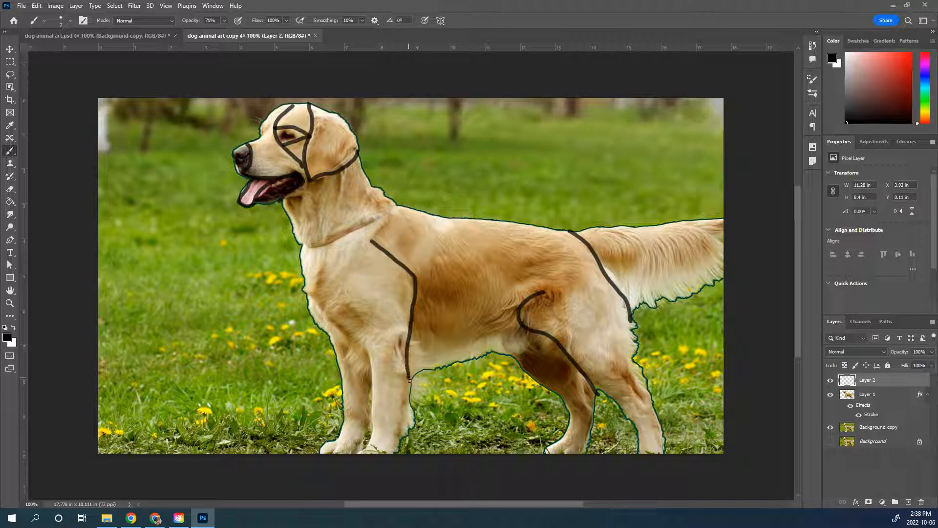
{"action": "left_click_drag", "start_coordinate": [366, 348], "coordinate": [368, 448]}
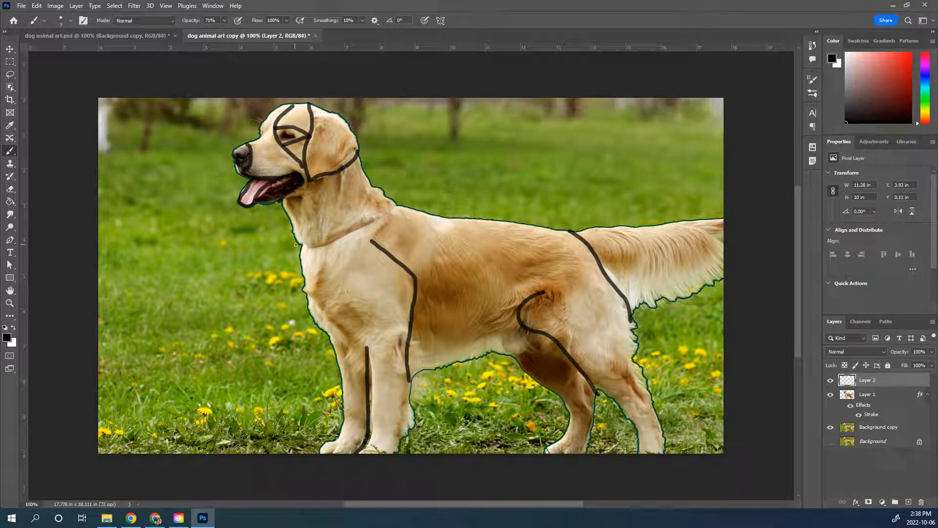
{"action": "left_click_drag", "start_coordinate": [301, 245], "coordinate": [397, 207]}
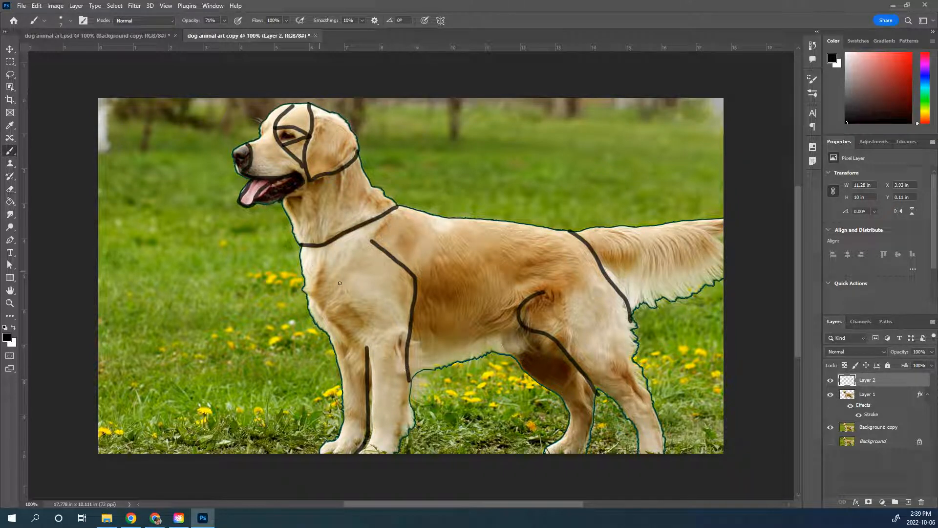
{"action": "mouse_move", "coordinate": [339, 255]}
{"action": "left_mouse_down"}
{"action": "mouse_move", "coordinate": [338, 294]}
{"action": "mouse_move", "coordinate": [366, 326]}
{"action": "mouse_move", "coordinate": [368, 354]}
{"action": "left_mouse_up"}
Step: Hide the Background copy layer, and switch Layer 1 off and back on to check the painted guide lines
{"action": "left_click", "coordinate": [831, 428]}
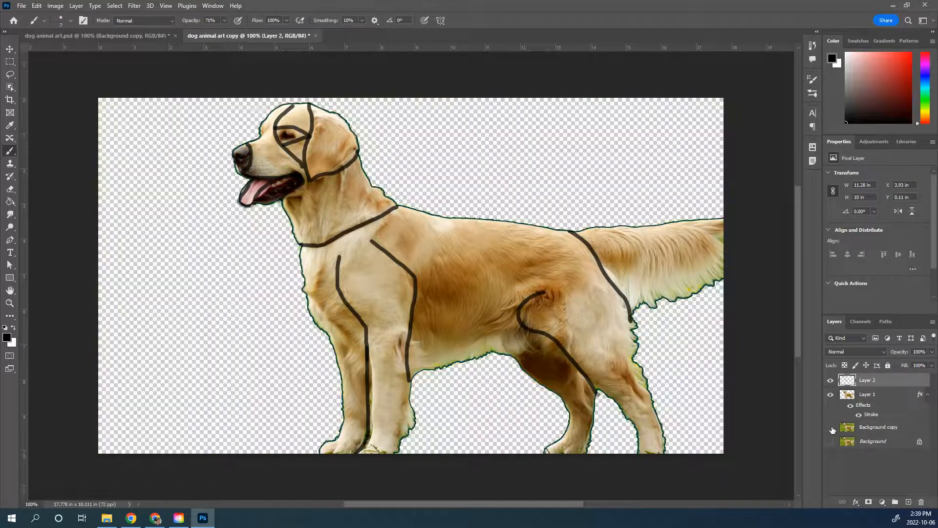
{"action": "left_click", "coordinate": [831, 394]}
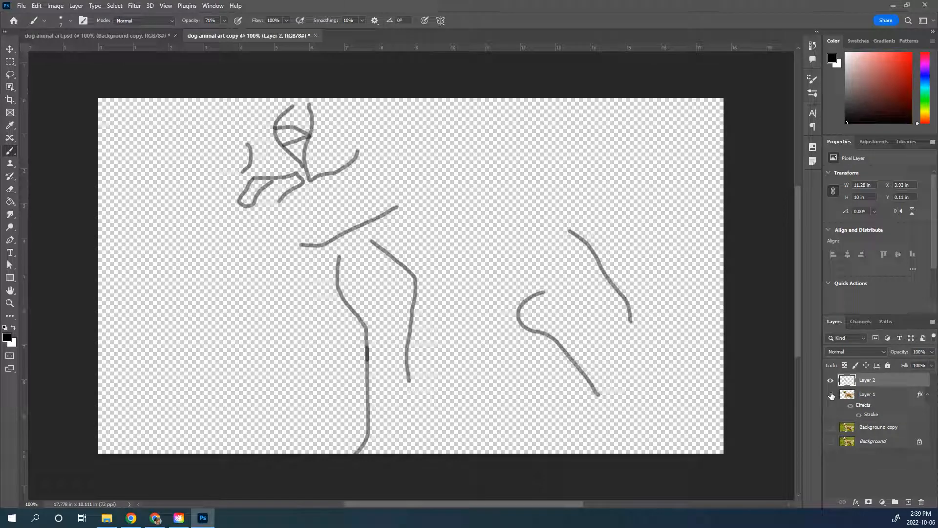
{"action": "left_click", "coordinate": [830, 394]}
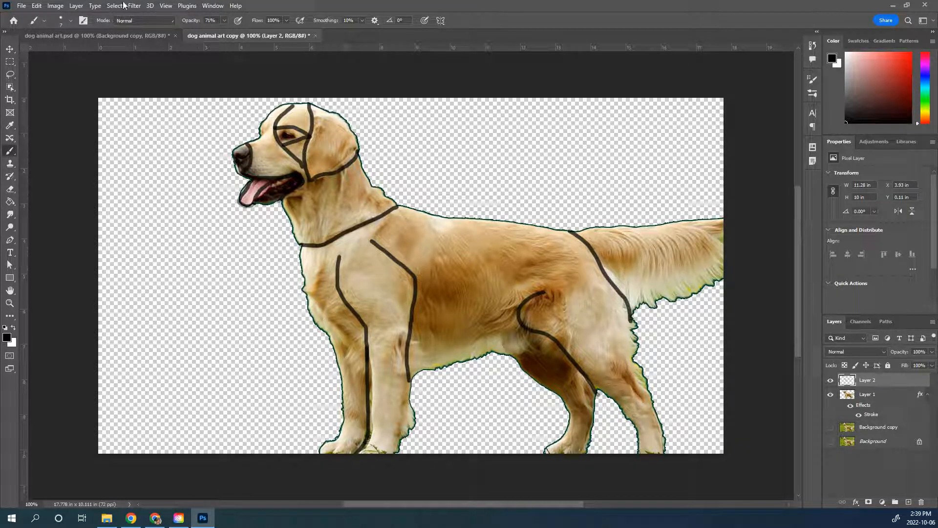
Step: Save the document, and set the foreground colour to bright blue 0e3afb
{"action": "left_click", "coordinate": [25, 9]}
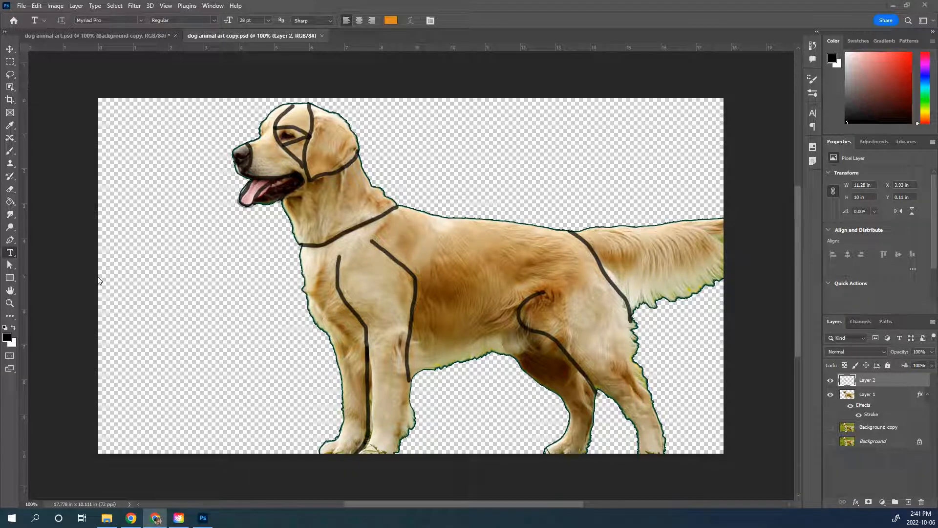
{"action": "left_click", "coordinate": [7, 337]}
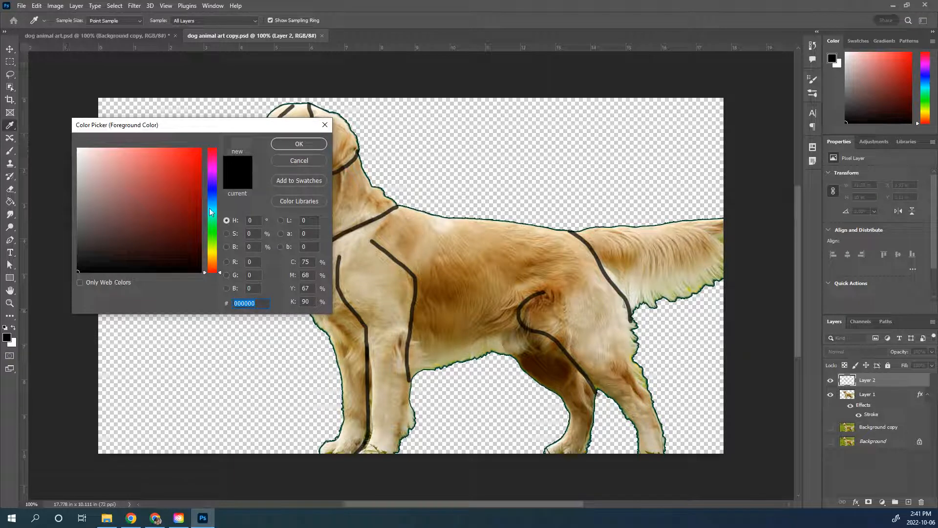
{"action": "left_click", "coordinate": [213, 193]}
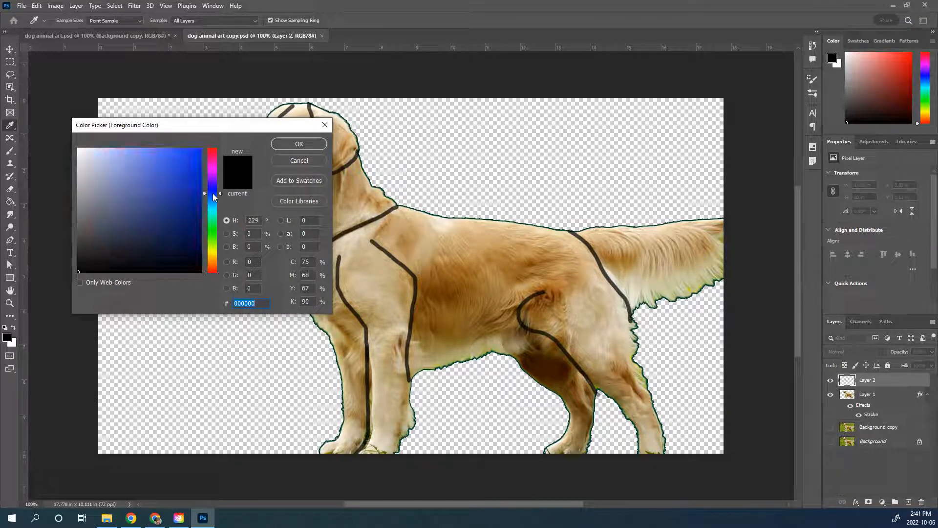
{"action": "left_click_drag", "start_coordinate": [181, 160], "coordinate": [194, 150]}
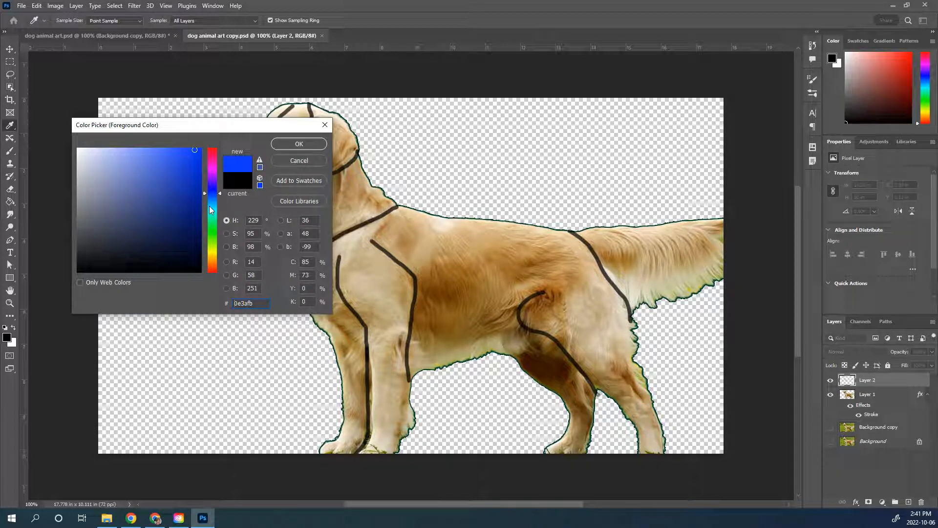
{"action": "left_click", "coordinate": [303, 146]}
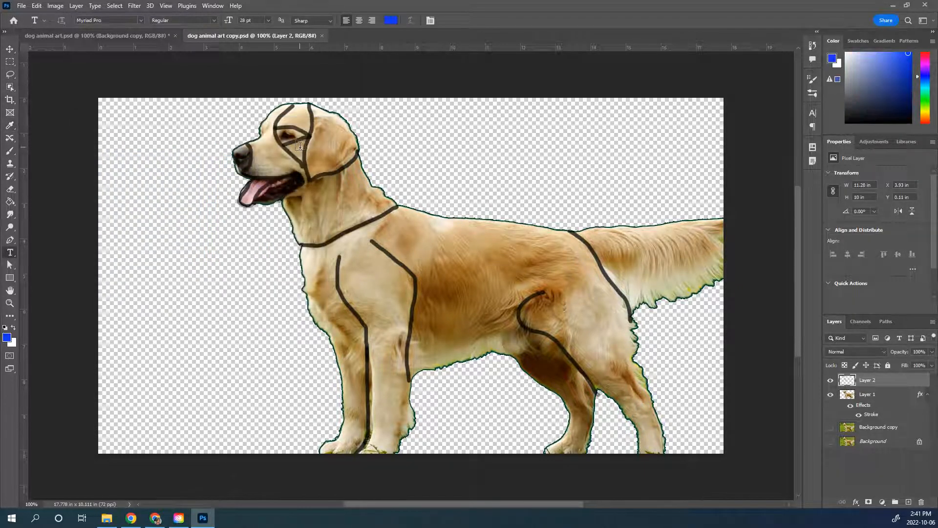
Step: Add the word LOYAL in Roboto Slab at 28 pt on the dog's upper back
{"action": "left_click", "coordinate": [142, 21]}
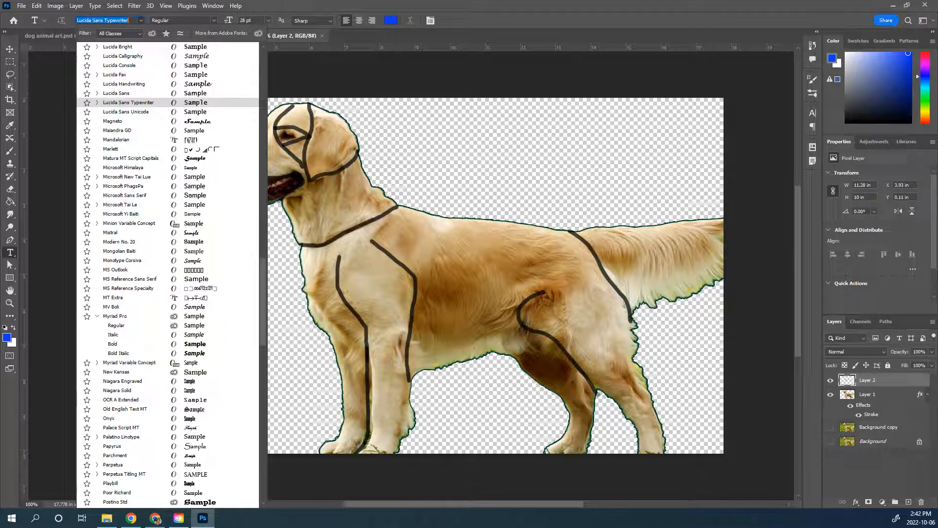
{"action": "key", "text": "Escape"}
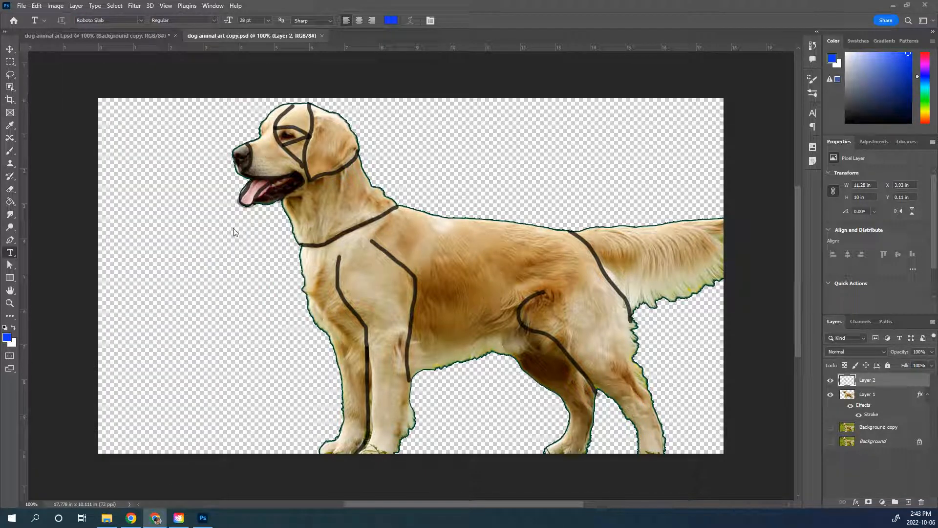
{"action": "left_click", "coordinate": [406, 244]}
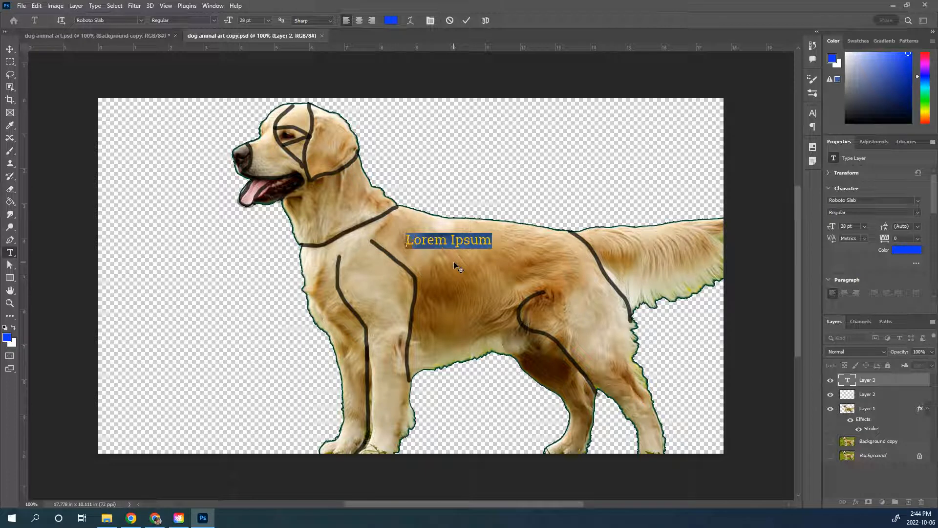
{"action": "type", "text": "LOYAL"}
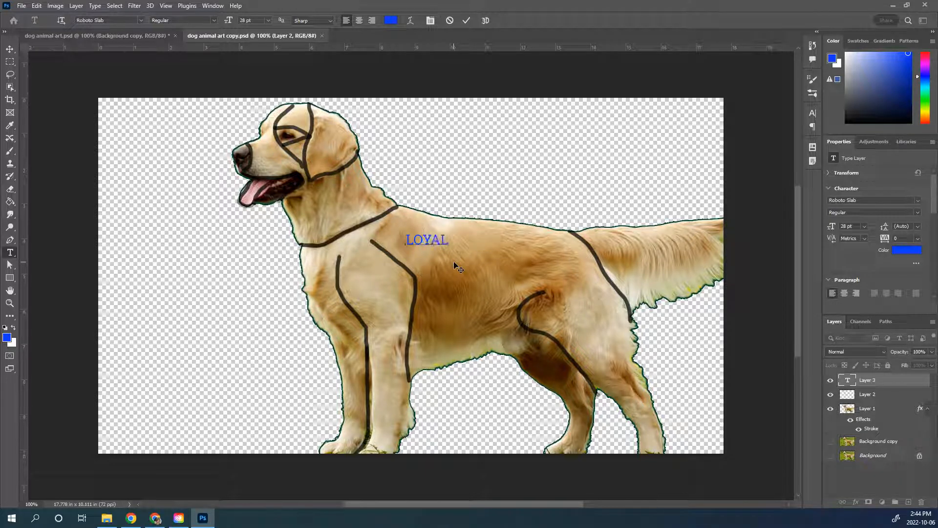
Step: Enlarge the word LOYAL to 89 pt and shift it toward the dog's shoulder
{"action": "double_click", "coordinate": [441, 240]}
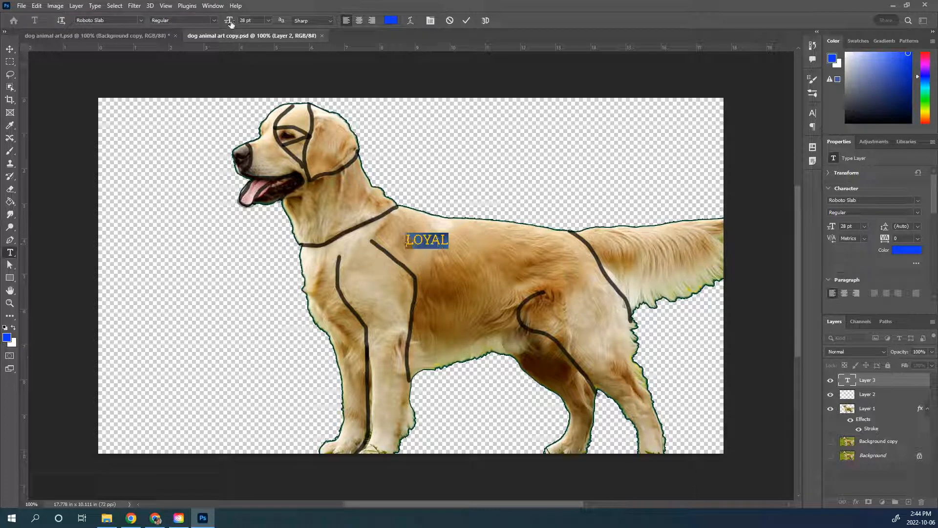
{"action": "left_click_drag", "start_coordinate": [231, 23], "coordinate": [259, 23]}
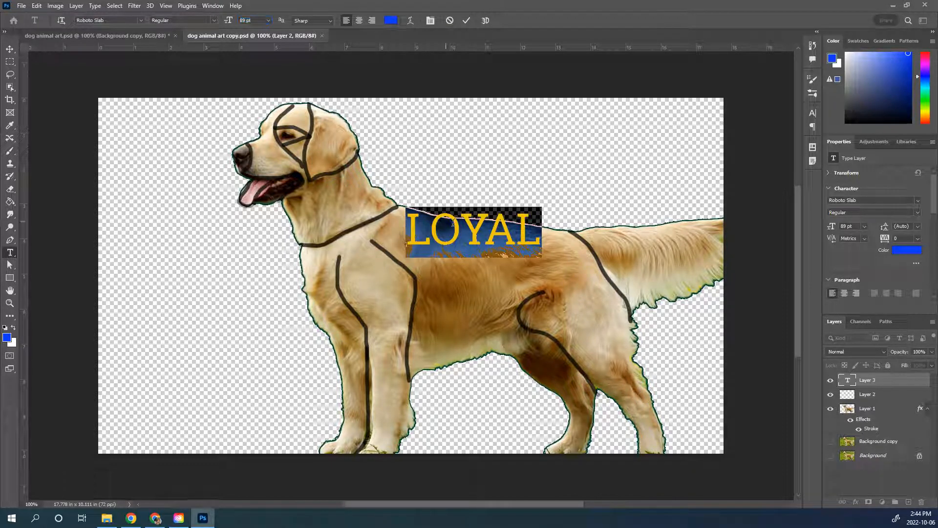
{"action": "left_click_drag", "start_coordinate": [470, 264], "coordinate": [444, 269]}
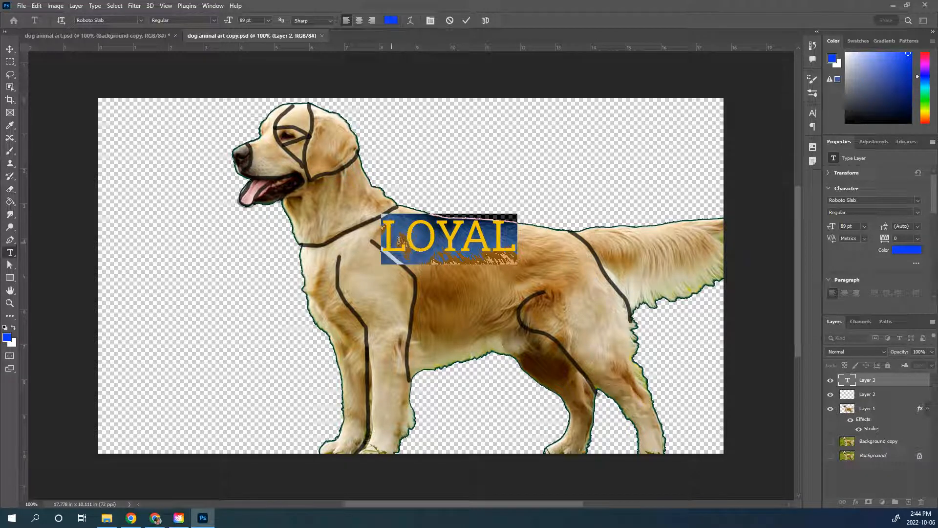
Step: Set the tracking of the word LOYAL to 100
{"action": "left_click", "coordinate": [430, 21]}
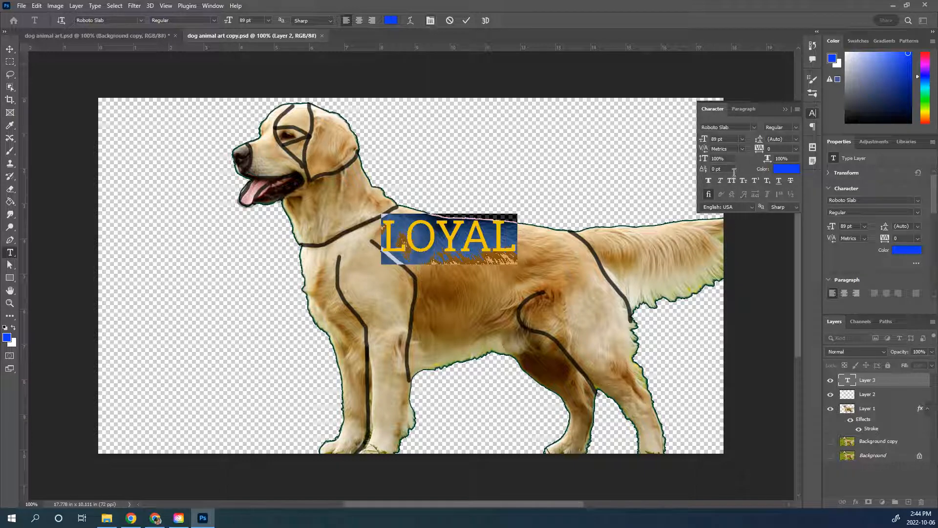
{"action": "mouse_move", "coordinate": [759, 150]}
{"action": "left_mouse_down"}
{"action": "mouse_move", "coordinate": [768, 152]}
{"action": "mouse_move", "coordinate": [760, 148]}
{"action": "left_mouse_up"}
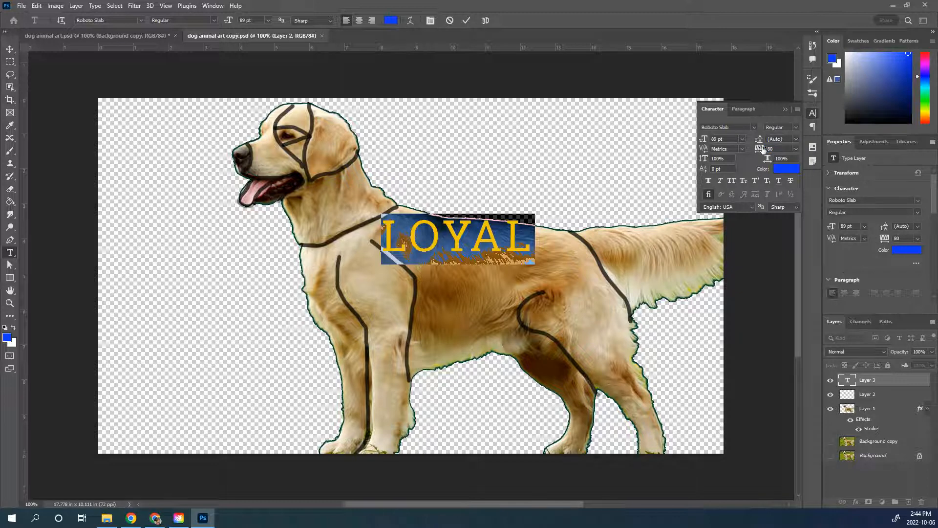
{"action": "type", "text": "100"}
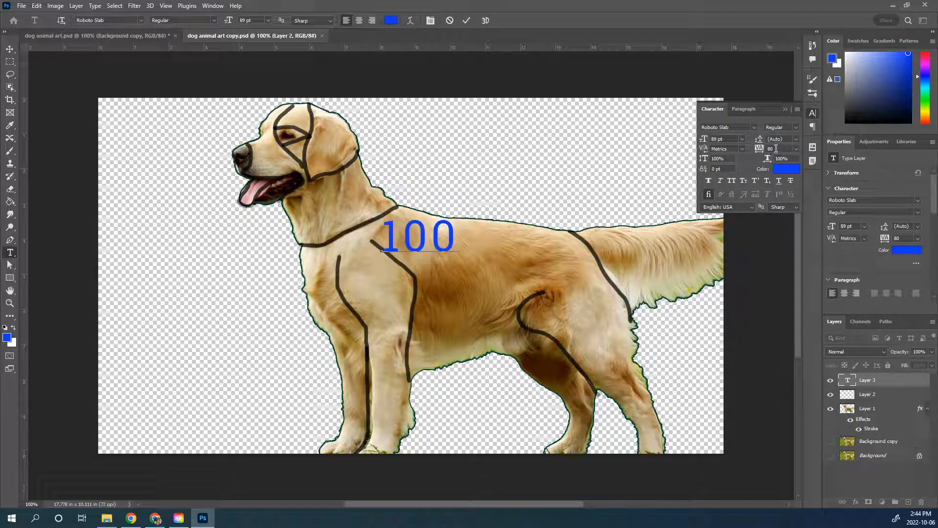
{"action": "key", "text": "ctrl+z"}
{"action": "left_click", "coordinate": [764, 149]}
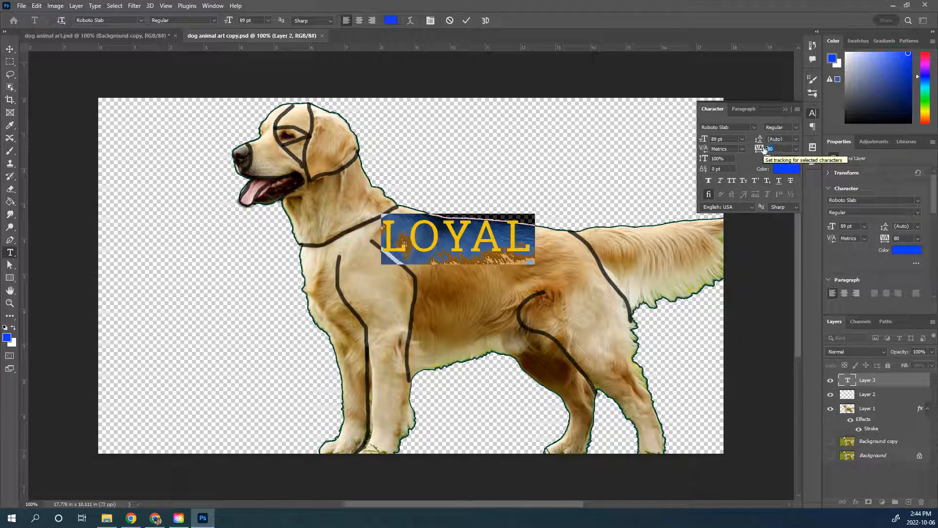
{"action": "type", "text": "100"}
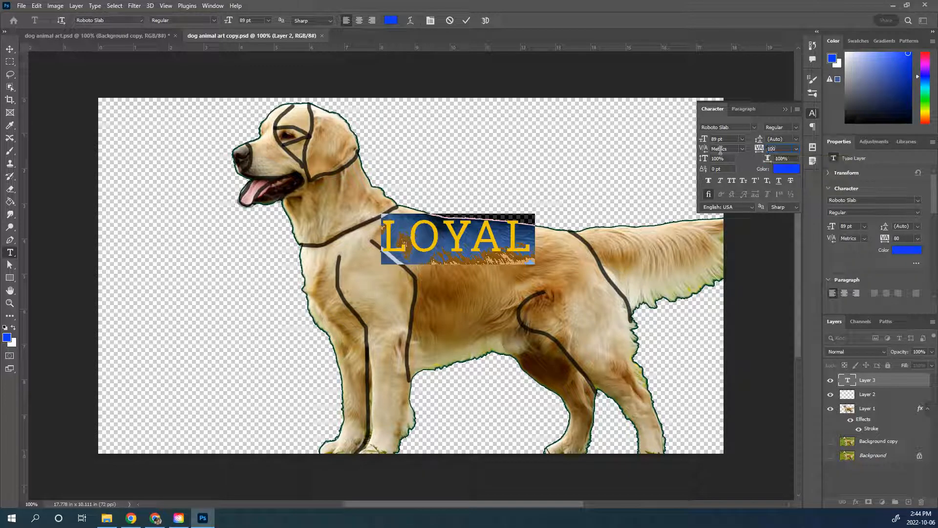
Step: Stretch the word LOYAL to 126% horizontal scale and reposition it just below the dog's back line
{"action": "left_click", "coordinate": [770, 159]}
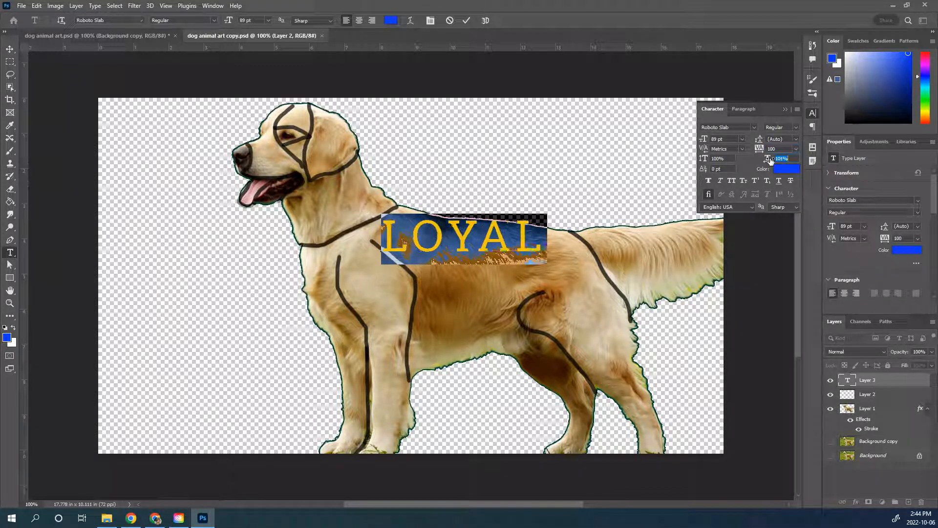
{"action": "left_click_drag", "start_coordinate": [770, 159], "coordinate": [780, 166]}
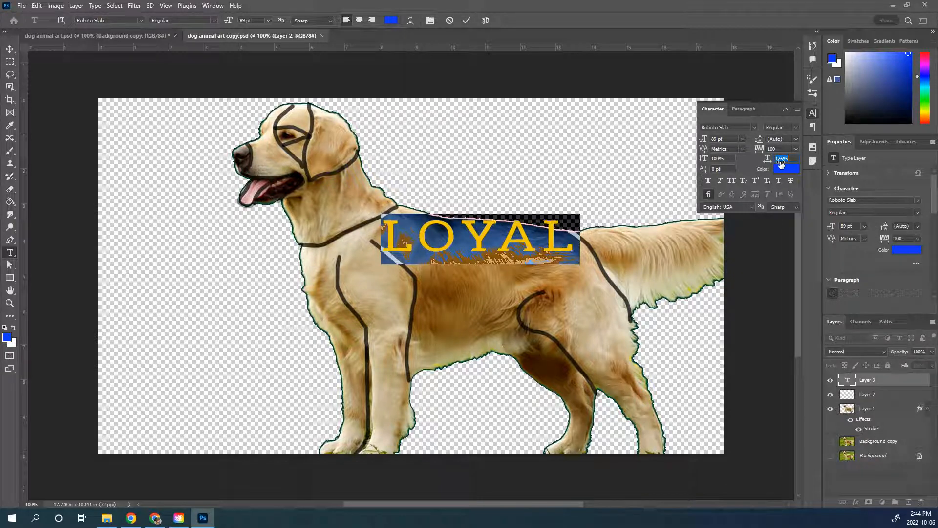
{"action": "left_click_drag", "start_coordinate": [492, 284], "coordinate": [502, 291]}
{"action": "left_click", "coordinate": [467, 20]}
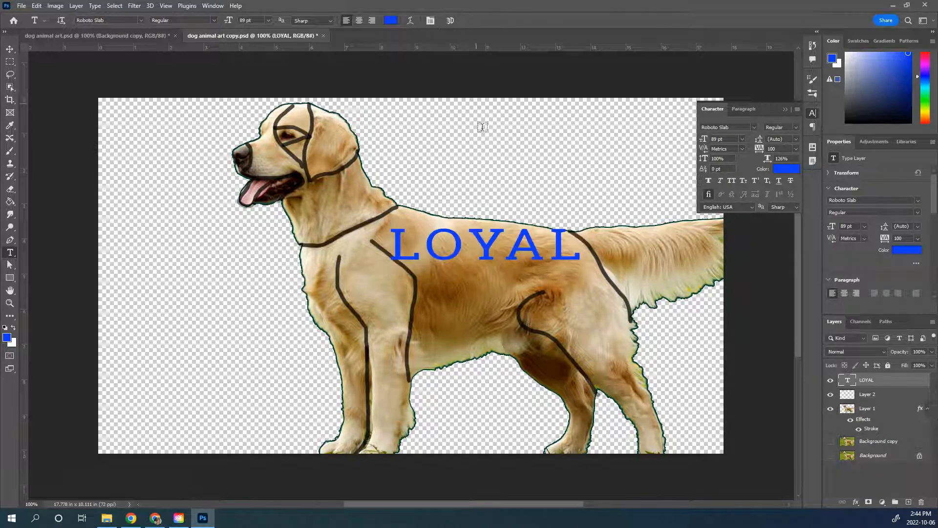
Step: Rotate the word LOYAL about 5.6° clockwise and nudge it up to follow the slope of the dog's back
{"action": "key", "text": "ctrl+t"}
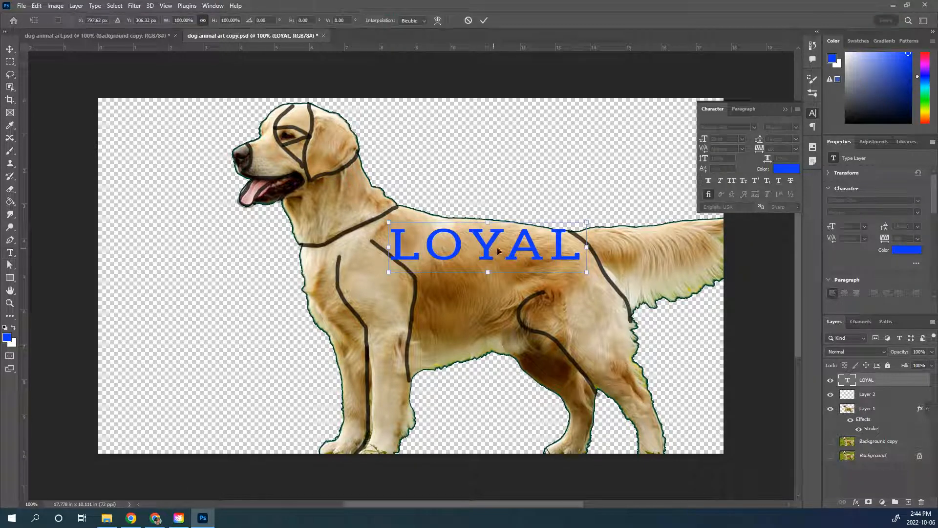
{"action": "left_click_drag", "start_coordinate": [544, 176], "coordinate": [558, 183]}
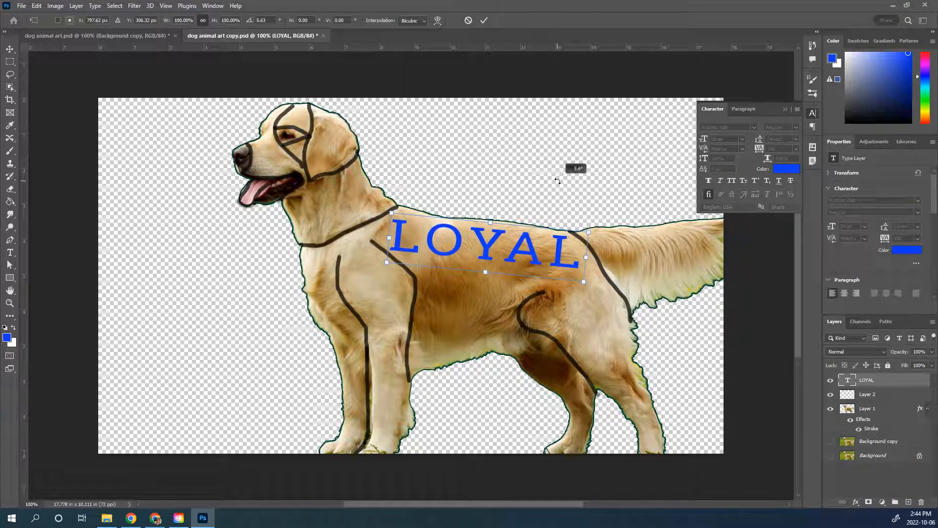
{"action": "left_click_drag", "start_coordinate": [490, 223], "coordinate": [490, 221]}
{"action": "left_click_drag", "start_coordinate": [458, 263], "coordinate": [459, 259]}
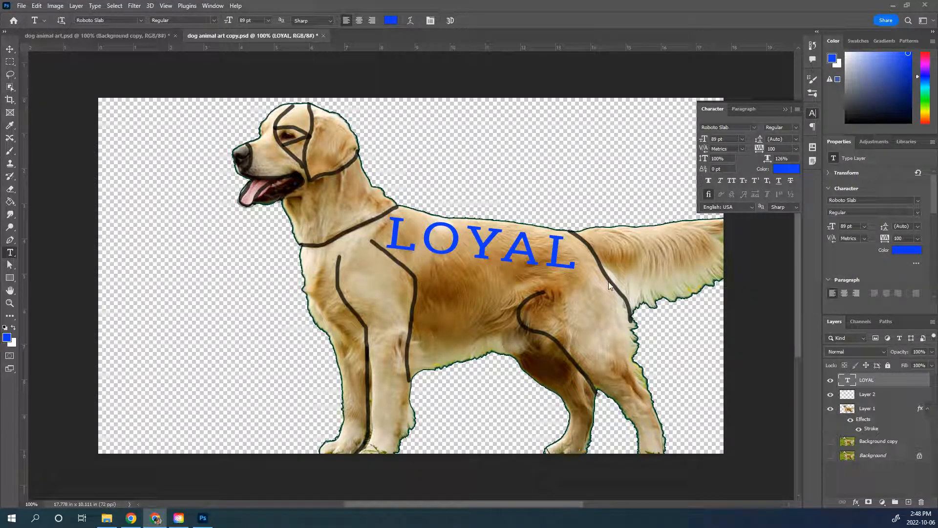
Step: Rasterize the LOYAL type layer
{"action": "left_click", "coordinate": [785, 110]}
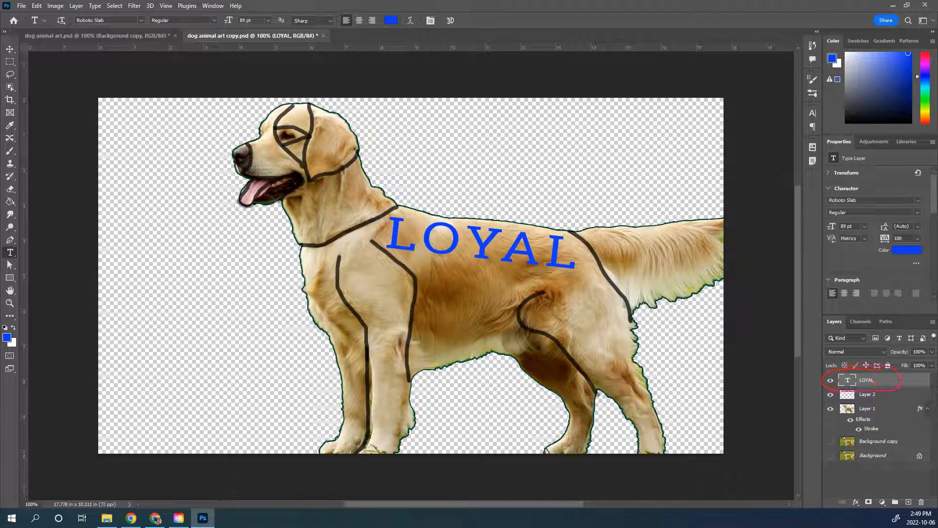
{"action": "right_click", "coordinate": [883, 380]}
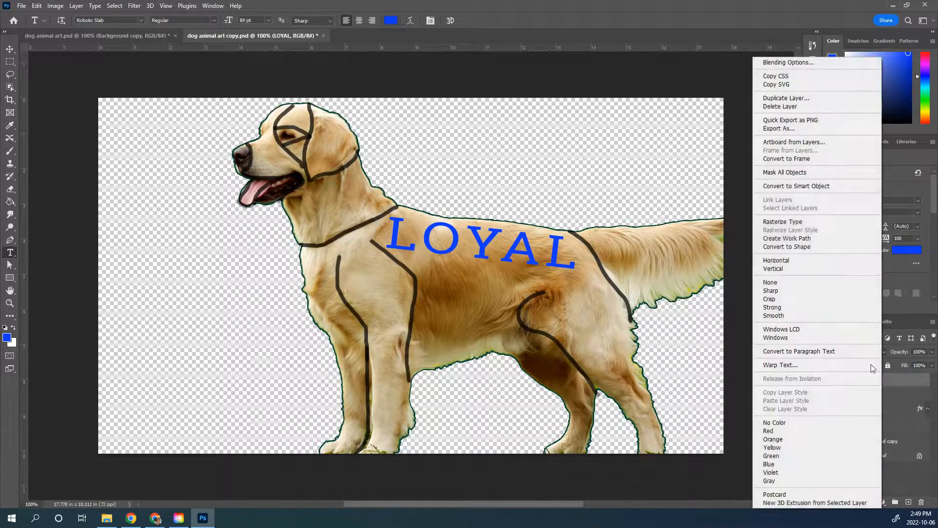
{"action": "left_click", "coordinate": [804, 223]}
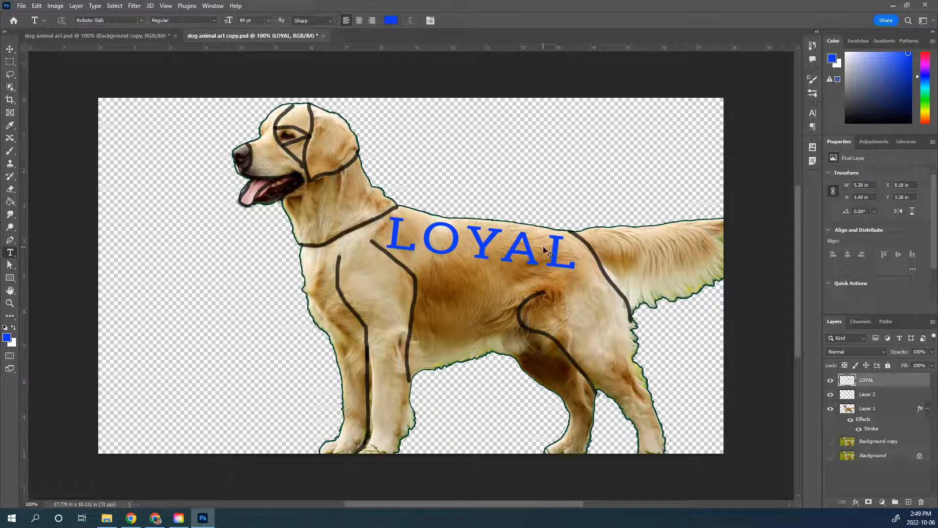
Step: Warp the word LOYAL so its ends reach the collar line and the tail-base line along the dog's back
{"action": "key", "text": "ctrl+t"}
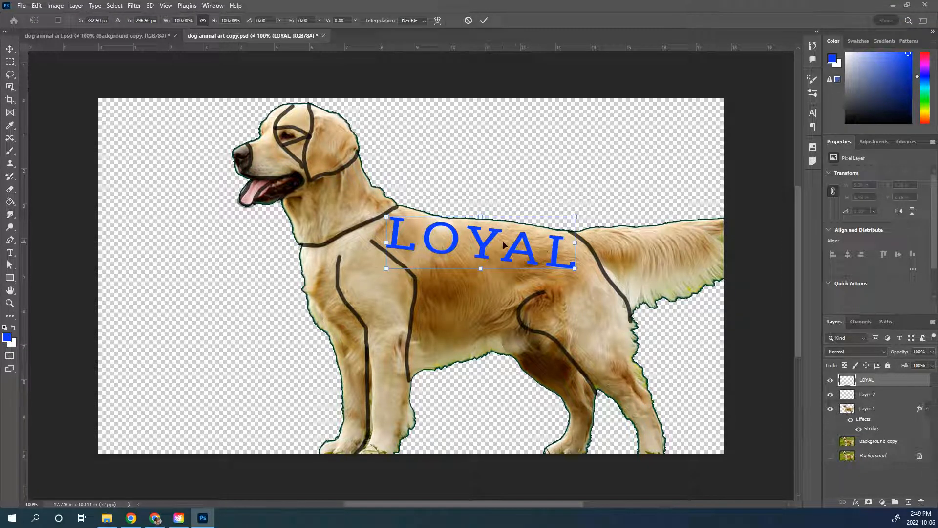
{"action": "right_click", "coordinate": [504, 247]}
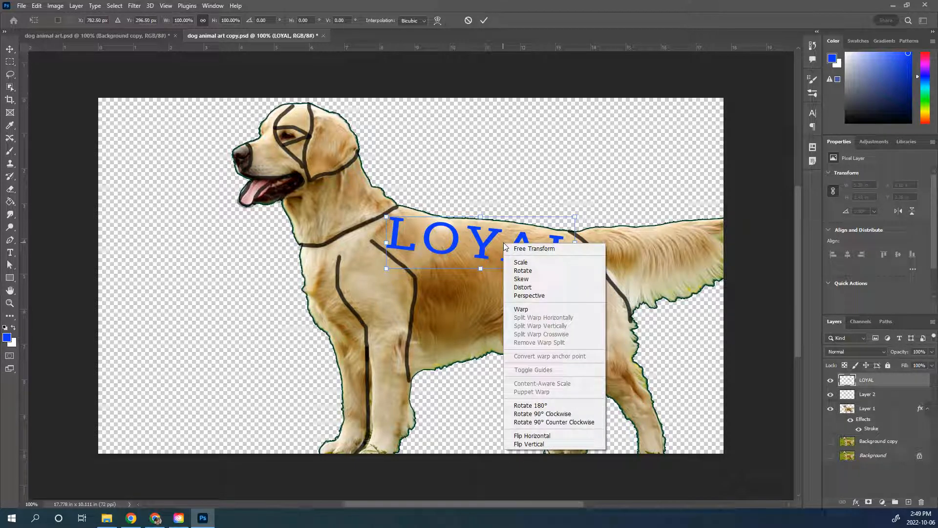
{"action": "left_click", "coordinate": [520, 309]}
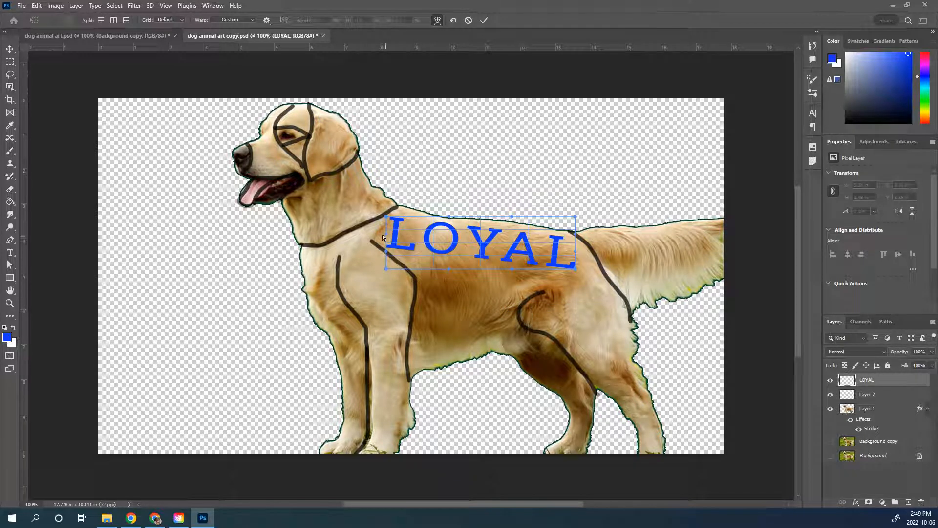
{"action": "left_click_drag", "start_coordinate": [387, 218], "coordinate": [359, 228]}
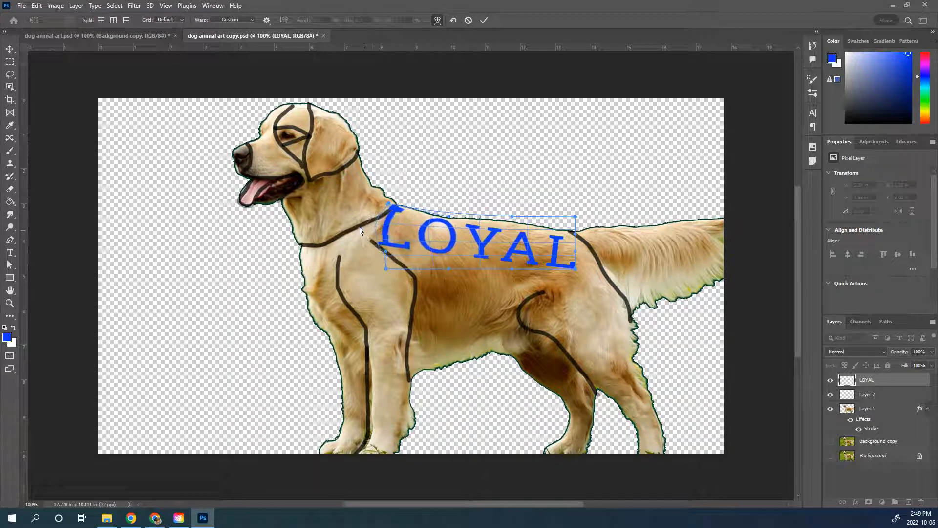
{"action": "left_click_drag", "start_coordinate": [385, 269], "coordinate": [362, 234]}
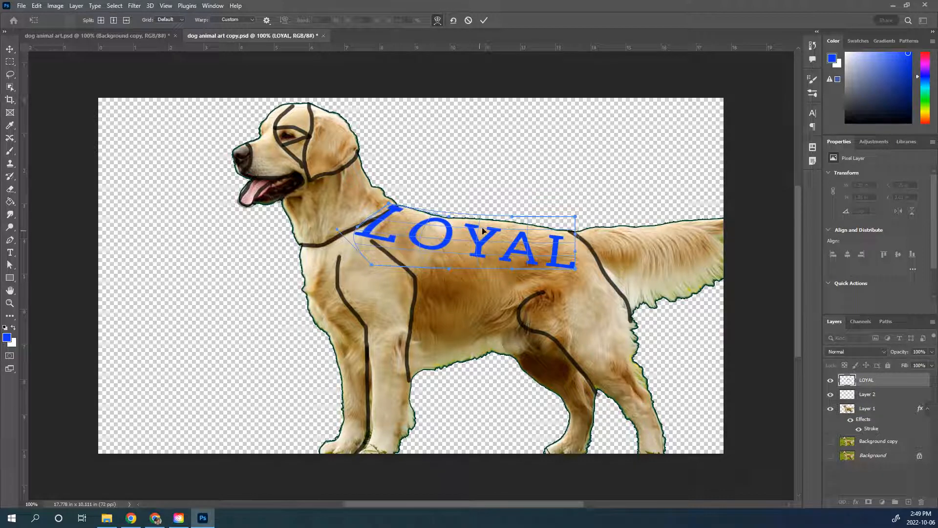
{"action": "left_click_drag", "start_coordinate": [479, 230], "coordinate": [600, 266]}
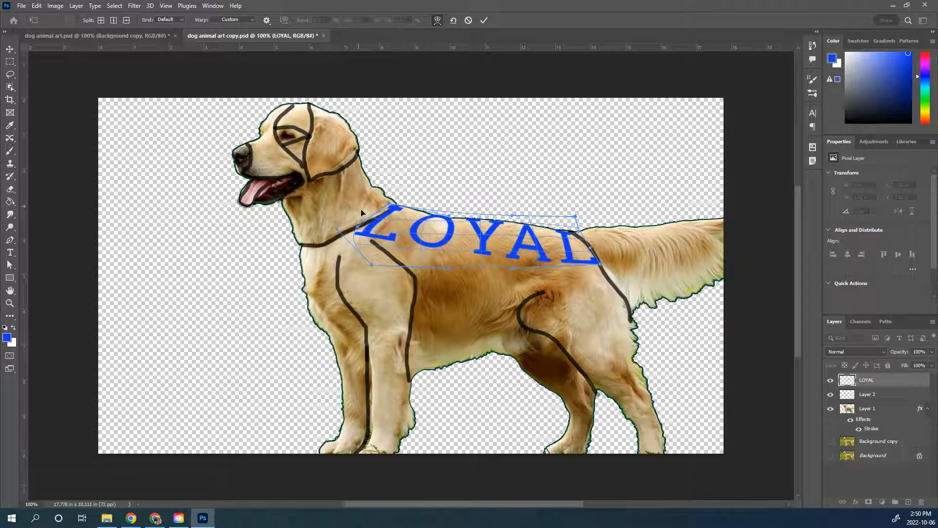
{"action": "left_click", "coordinate": [483, 20]}
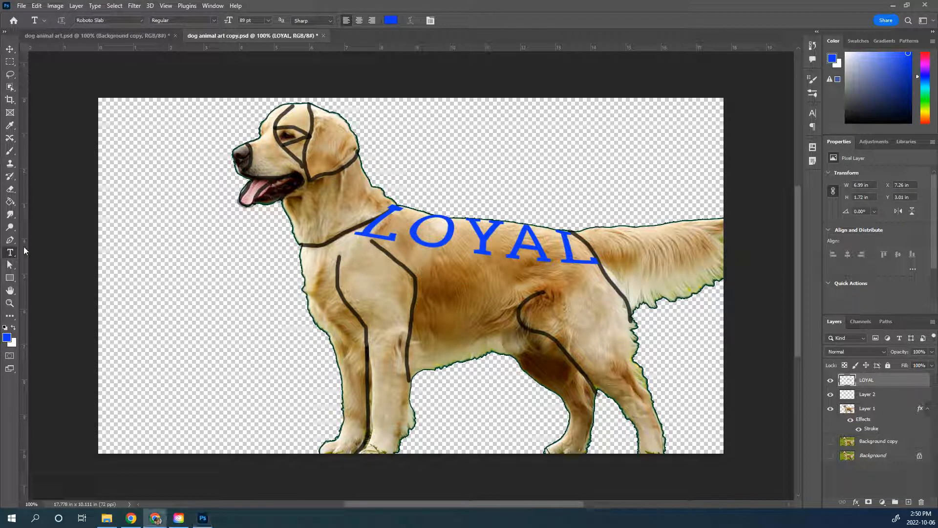
Step: Set the foreground colour to blue 0e67fb and add the word PLAYFUL across the dog's side, starting at the shoulder line
{"action": "left_click", "coordinate": [7, 337]}
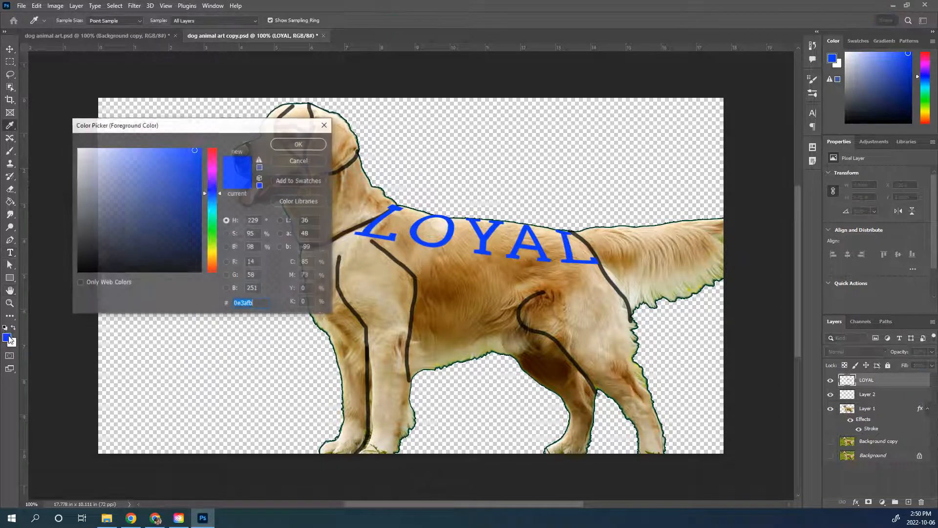
{"action": "left_click", "coordinate": [215, 197]}
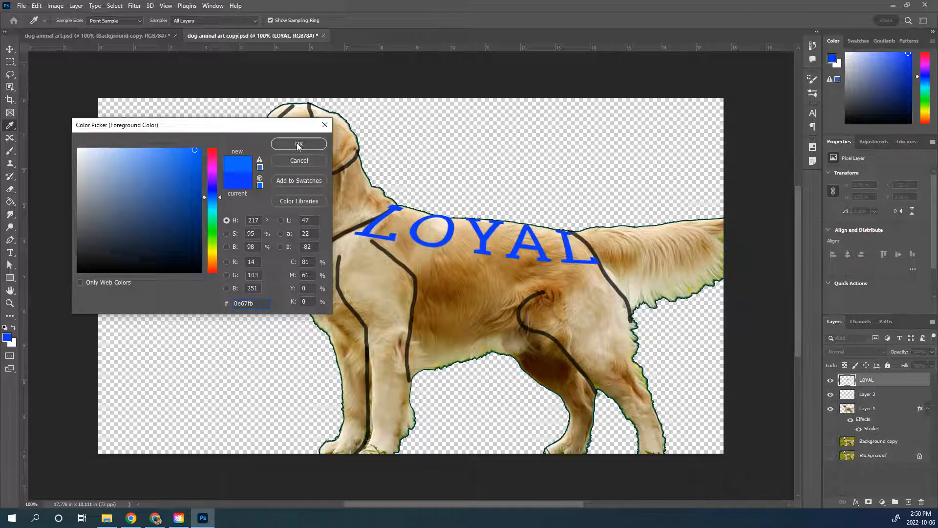
{"action": "left_click", "coordinate": [293, 144]}
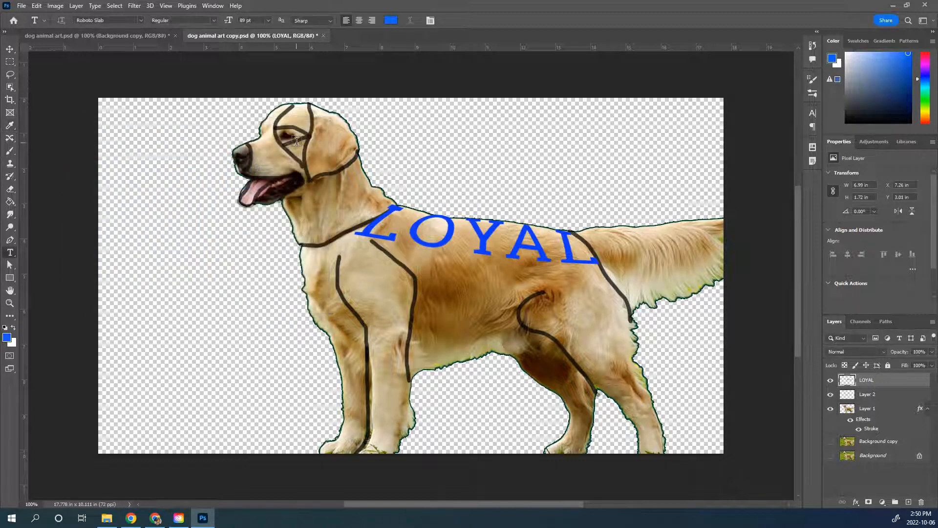
{"action": "left_click", "coordinate": [416, 272]}
{"action": "type", "text": "PLAYFUL"}
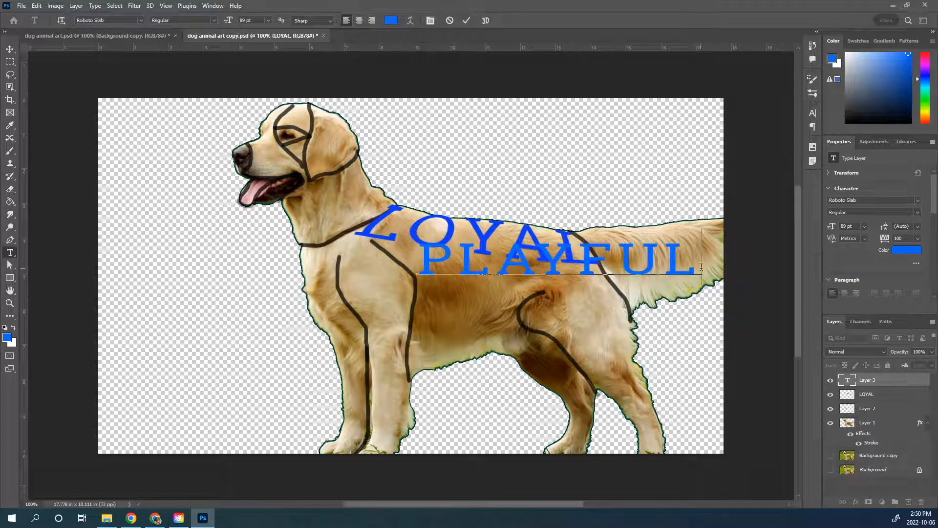
Step: Resize the word PLAYFUL to 70 pt with 100% horizontal scale and place it just below LOYAL
{"action": "left_click_drag", "start_coordinate": [703, 264], "coordinate": [416, 264]}
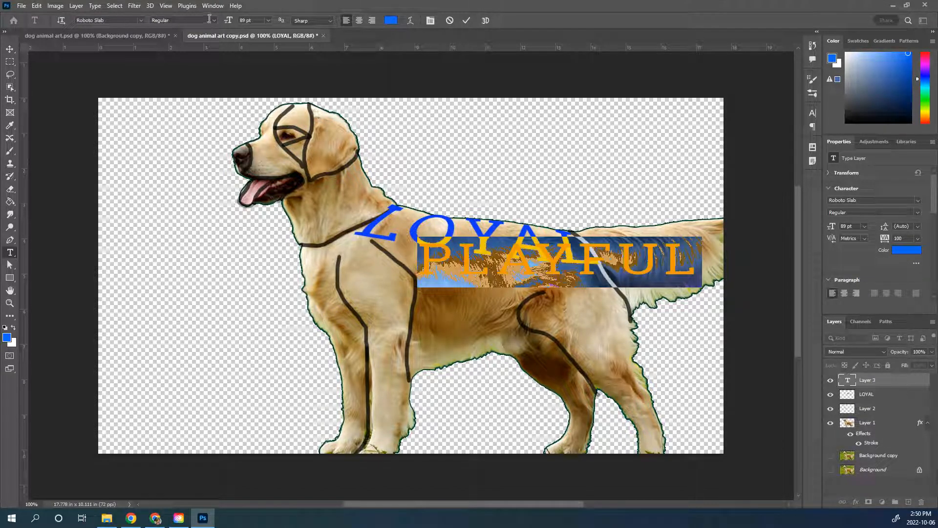
{"action": "left_click_drag", "start_coordinate": [229, 24], "coordinate": [222, 27]}
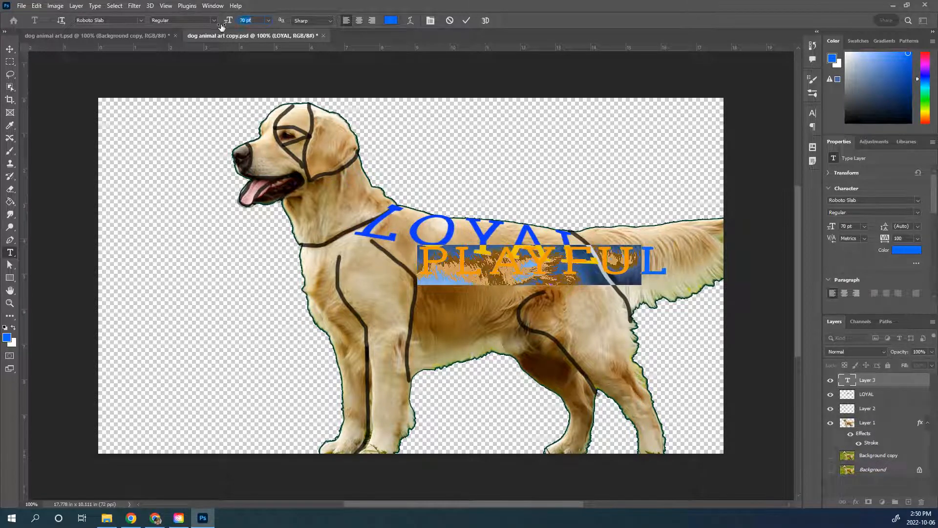
{"action": "left_click", "coordinate": [430, 21]}
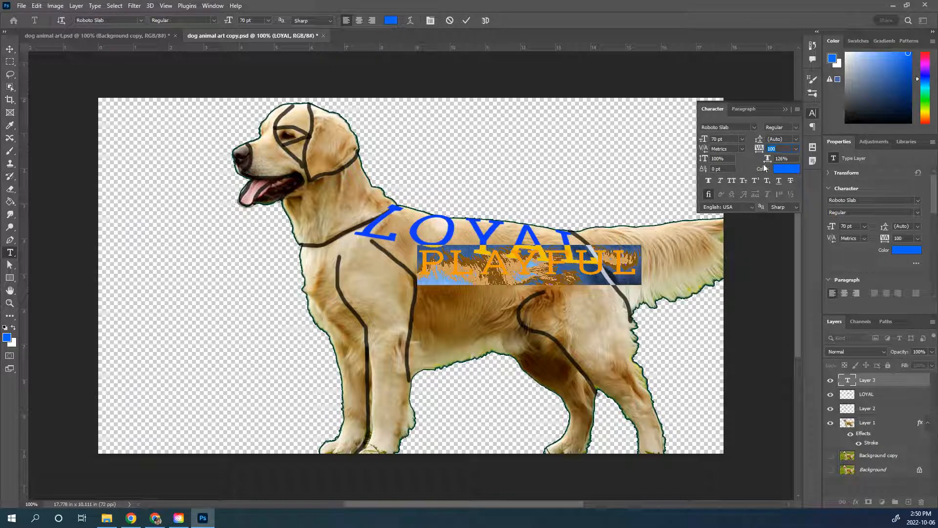
{"action": "left_click", "coordinate": [782, 158]}
{"action": "type", "text": "100"}
{"action": "key", "text": "Return"}
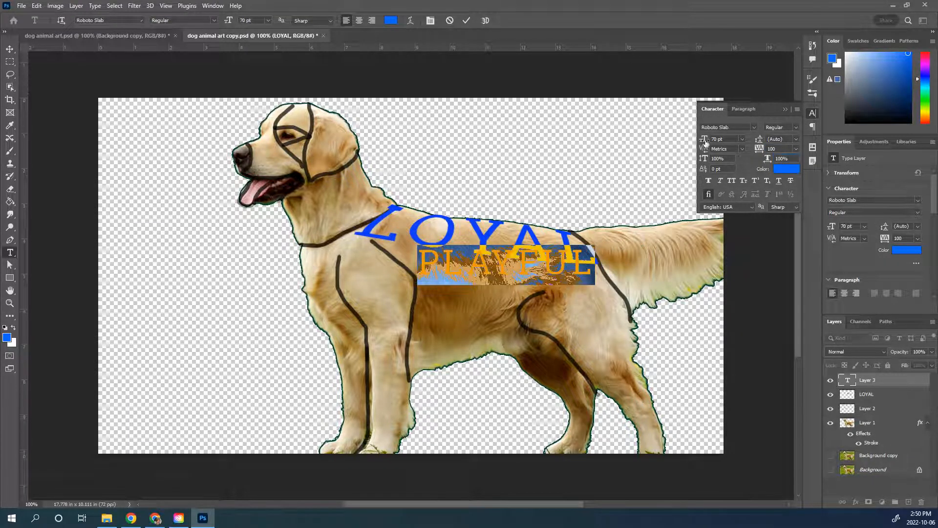
{"action": "left_click_drag", "start_coordinate": [473, 306], "coordinate": [463, 308]}
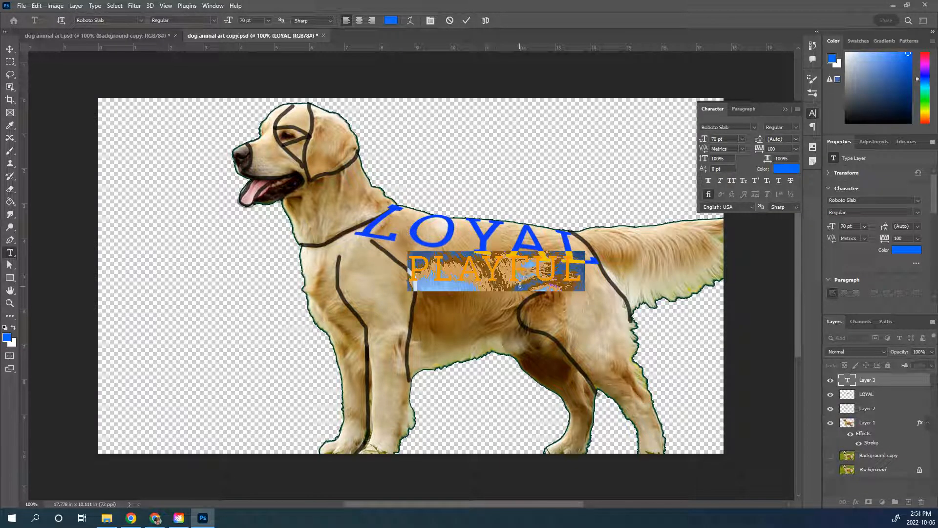
{"action": "left_click", "coordinate": [466, 21]}
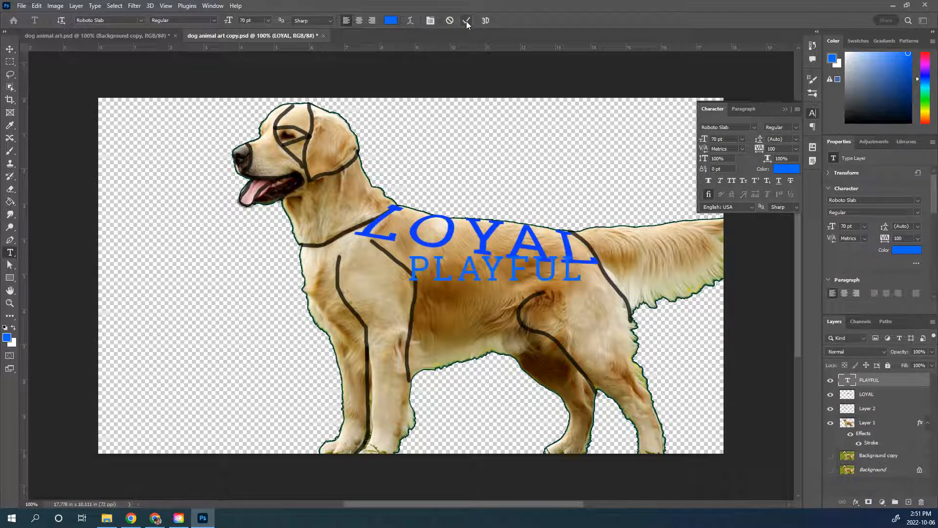
Step: Rotate the word PLAYFUL about 6.4° clockwise, scale it to about 114% and nudge it down clear of LOYAL
{"action": "key", "text": "ctrl+t"}
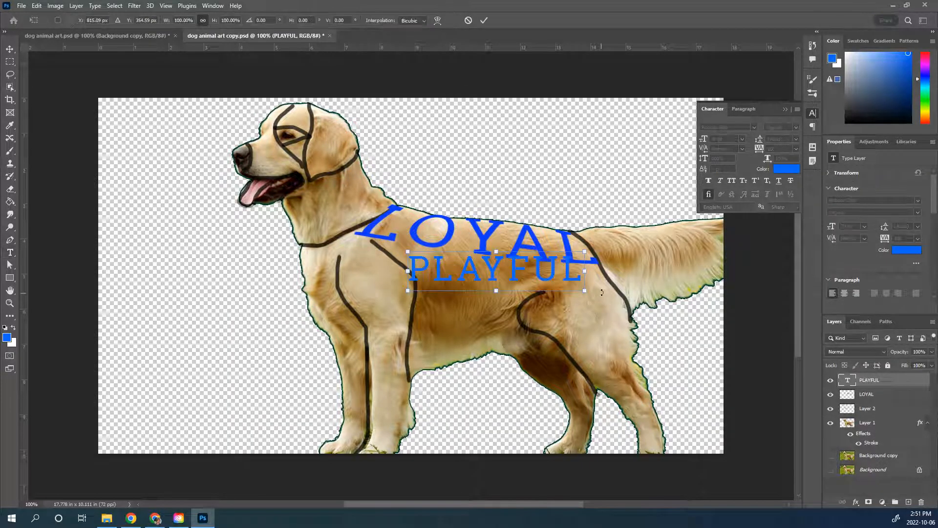
{"action": "left_click_drag", "start_coordinate": [604, 284], "coordinate": [601, 294]}
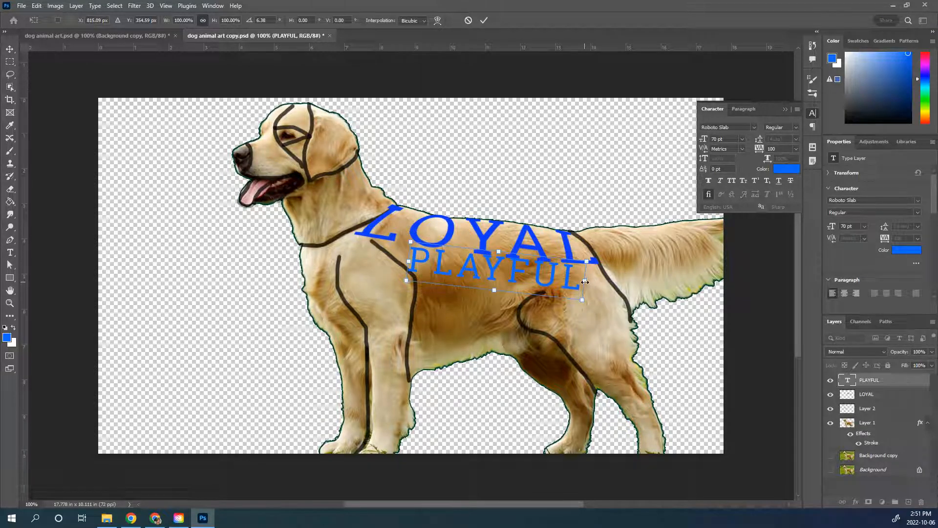
{"action": "left_click_drag", "start_coordinate": [585, 281], "coordinate": [609, 290]}
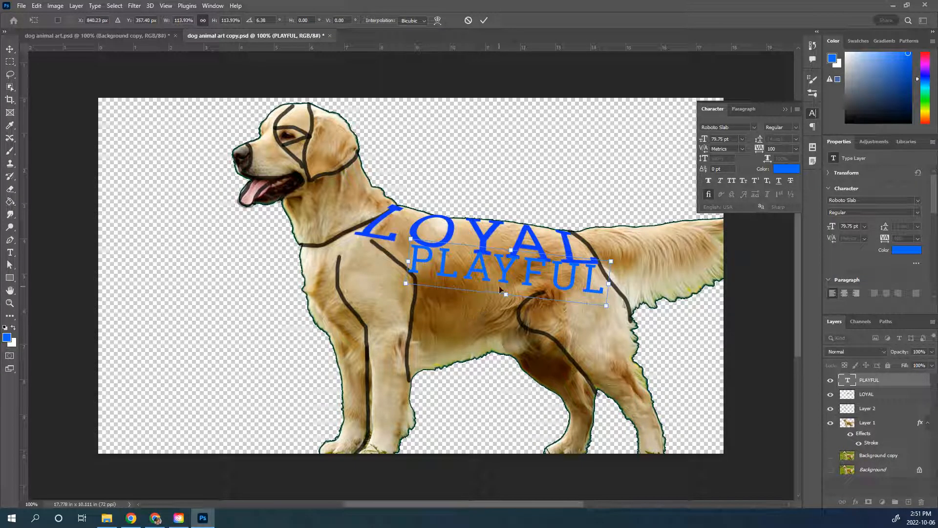
{"action": "left_click_drag", "start_coordinate": [499, 287], "coordinate": [497, 290]}
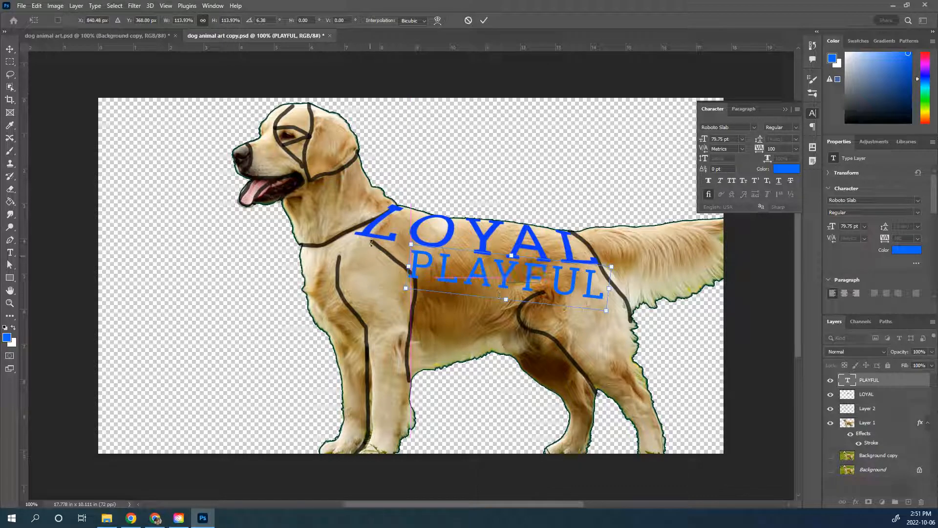
{"action": "left_click", "coordinate": [483, 19]}
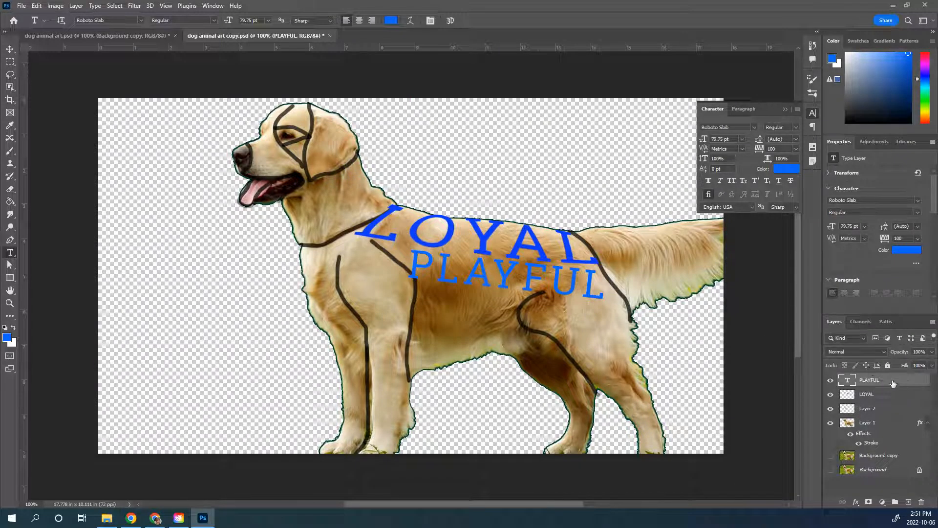
Step: Rasterize the PLAYFUL type layer and warp the start of the word toward the upper end of the shoulder line
{"action": "right_click", "coordinate": [891, 384]}
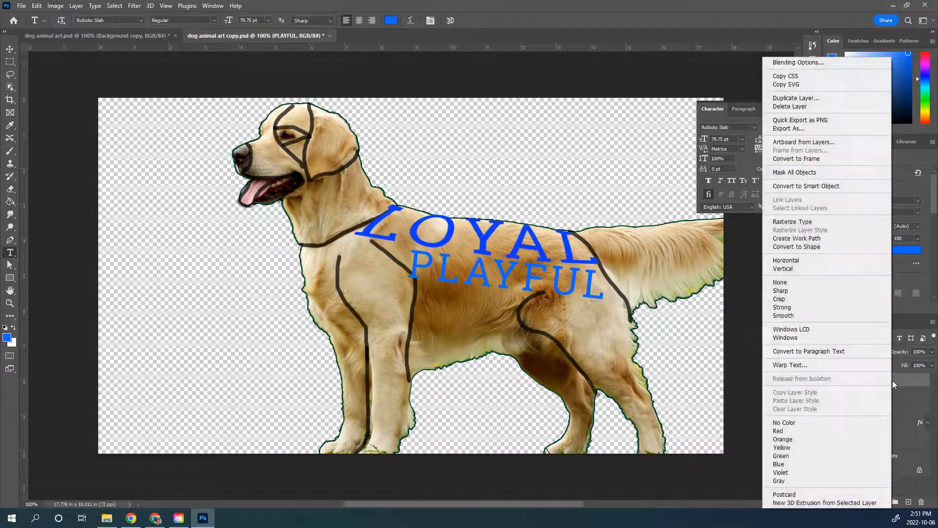
{"action": "left_click", "coordinate": [852, 225]}
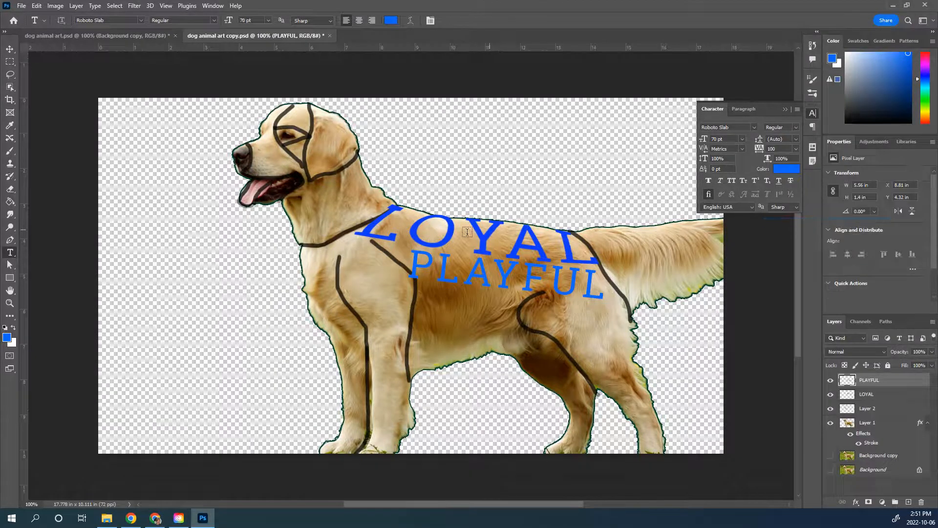
{"action": "key", "text": "ctrl+t"}
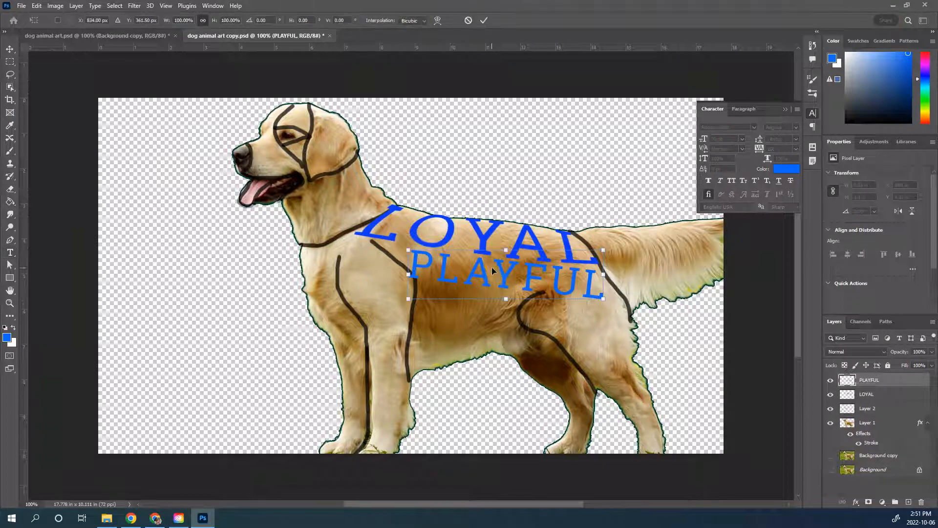
{"action": "right_click", "coordinate": [492, 273]}
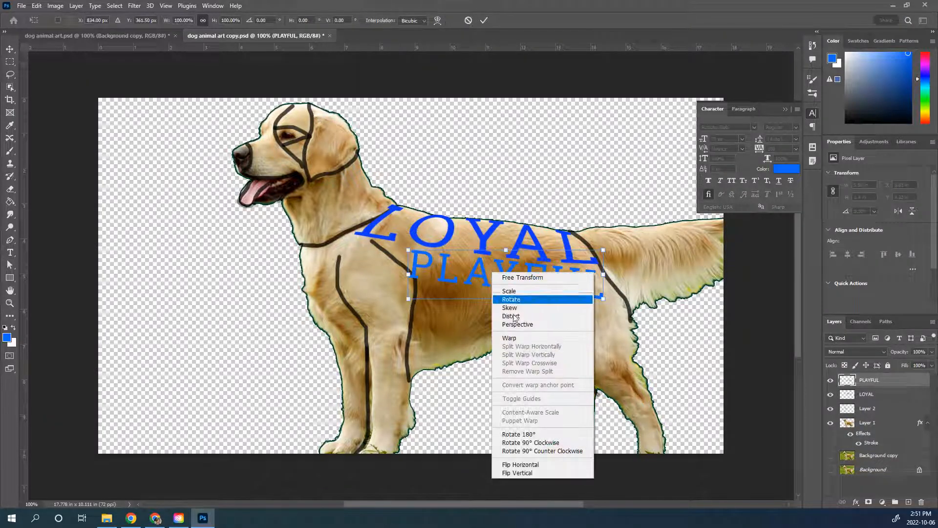
{"action": "left_click", "coordinate": [513, 338]}
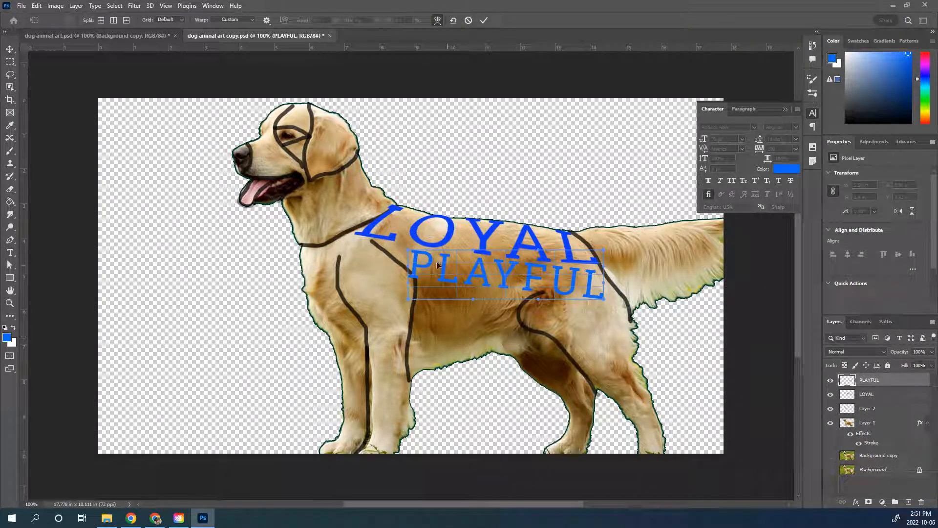
{"action": "left_click_drag", "start_coordinate": [408, 251], "coordinate": [380, 242]}
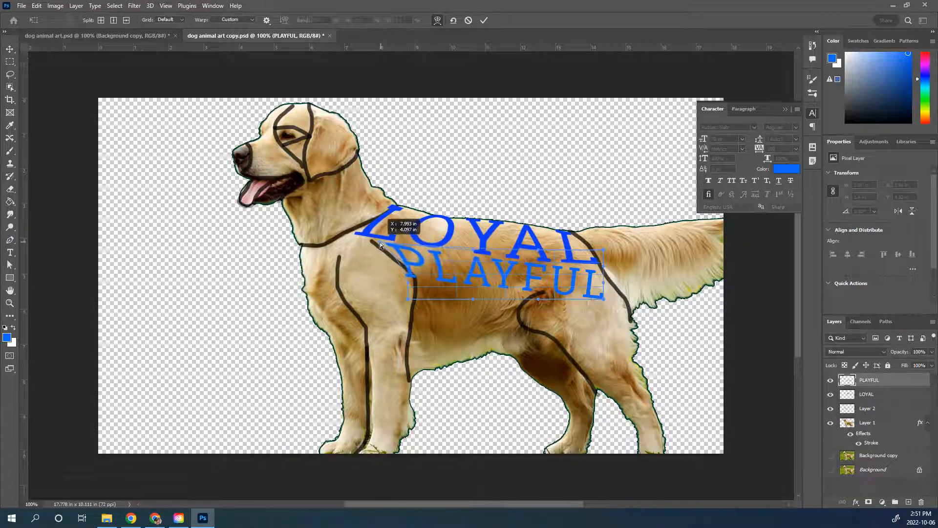
{"action": "left_click_drag", "start_coordinate": [408, 286], "coordinate": [374, 242]}
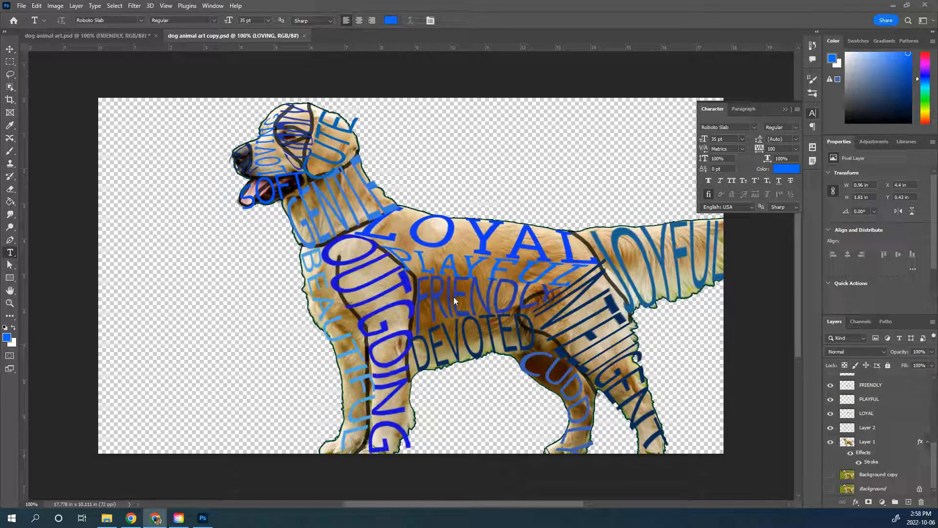
Step: Hide the dog photo on Layer 1 and the section lines on Layer 2
{"action": "left_click", "coordinate": [830, 442]}
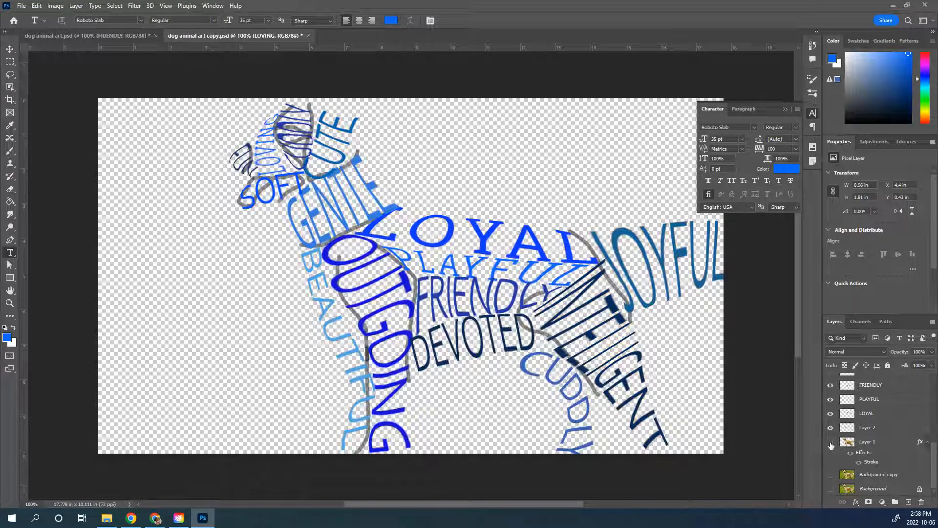
{"action": "left_click", "coordinate": [831, 428]}
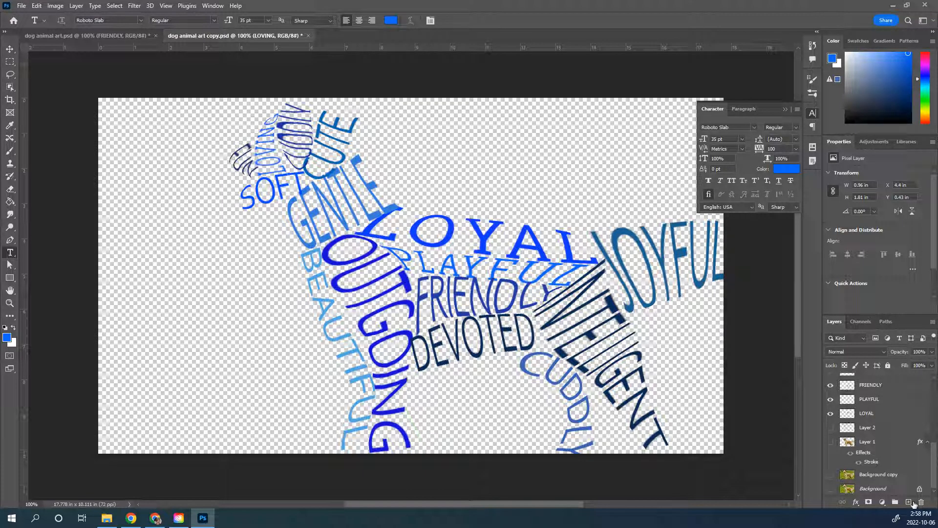
Step: Add a new layer directly above Layer 2 and name it BACKGROUND COLOR
{"action": "left_click", "coordinate": [868, 429]}
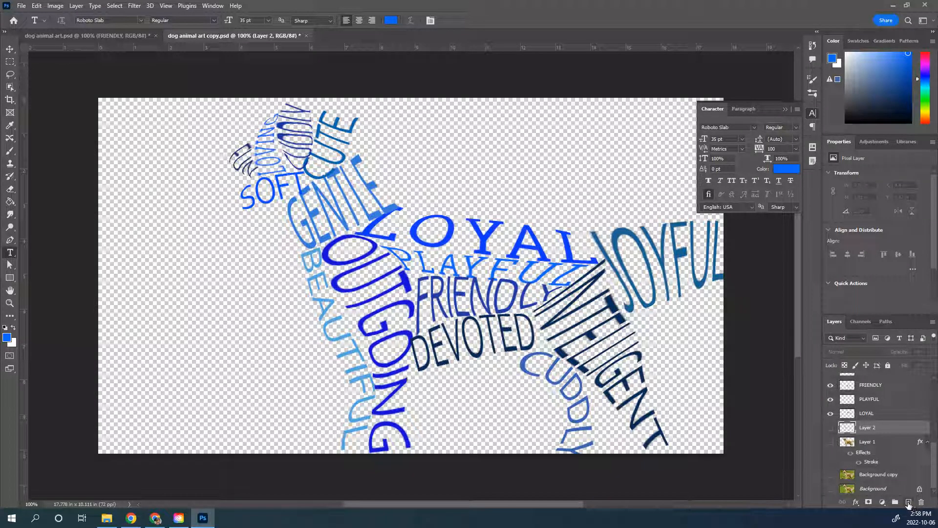
{"action": "left_click", "coordinate": [908, 501]}
{"action": "double_click", "coordinate": [870, 428]}
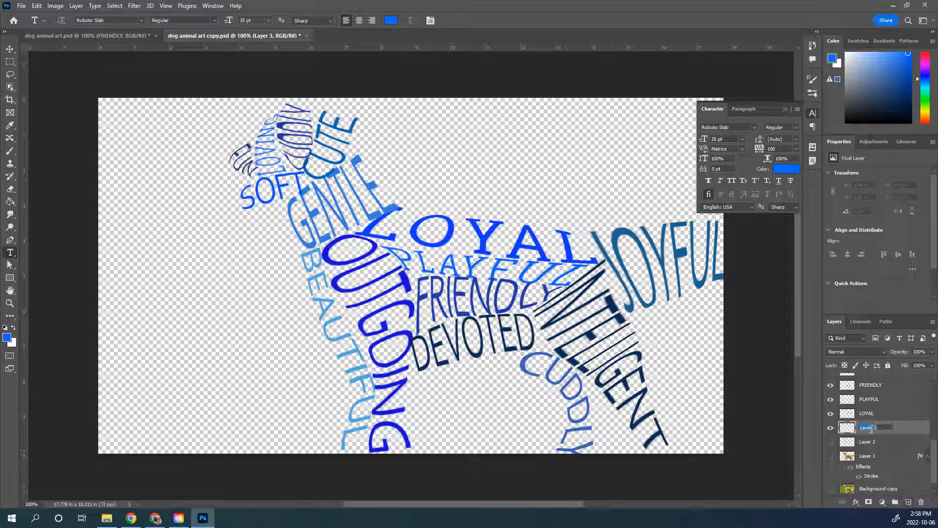
{"action": "type", "text": "BACKGROUND COLOR"}
{"action": "key", "text": "Return"}
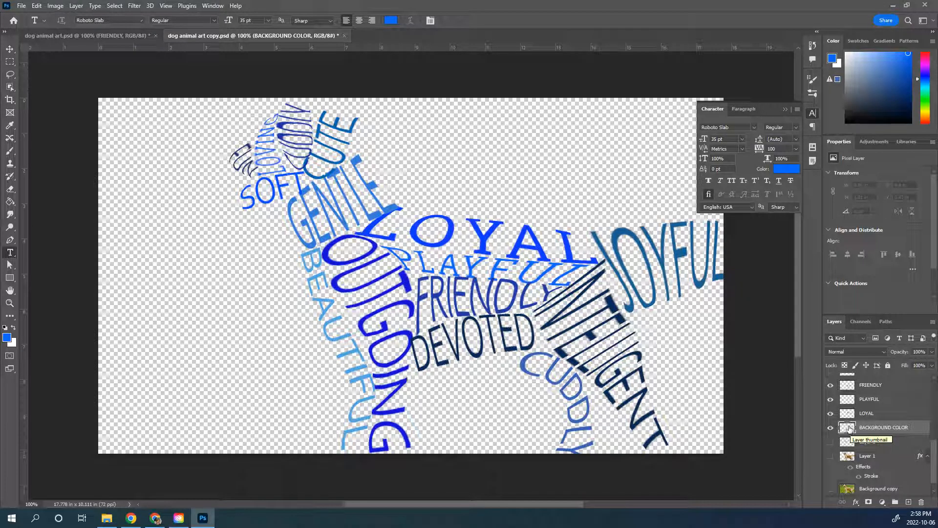
Step: Fill the BACKGROUND COLOR layer with black 000000 using the Paint Bucket
{"action": "left_click", "coordinate": [7, 337]}
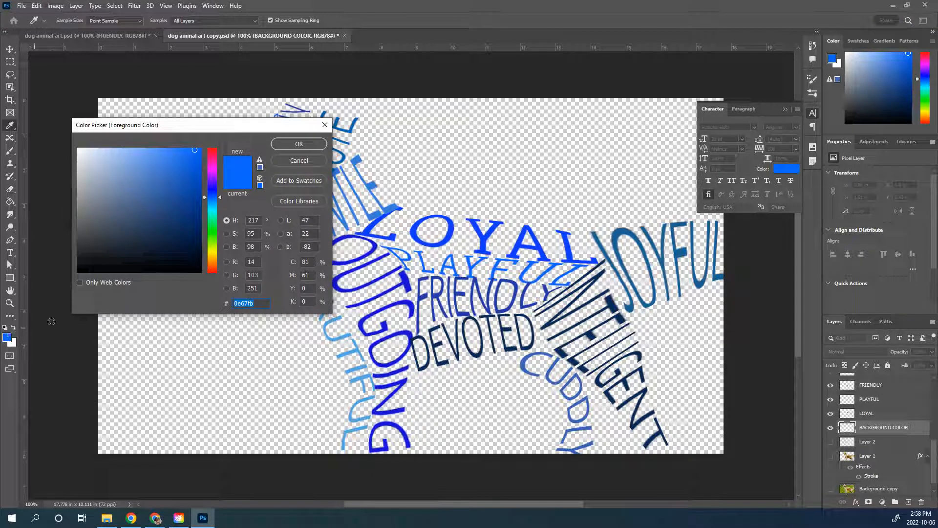
{"action": "mouse_move", "coordinate": [173, 235]}
{"action": "left_mouse_down"}
{"action": "mouse_move", "coordinate": [91, 266]}
{"action": "mouse_move", "coordinate": [59, 290]}
{"action": "left_mouse_up"}
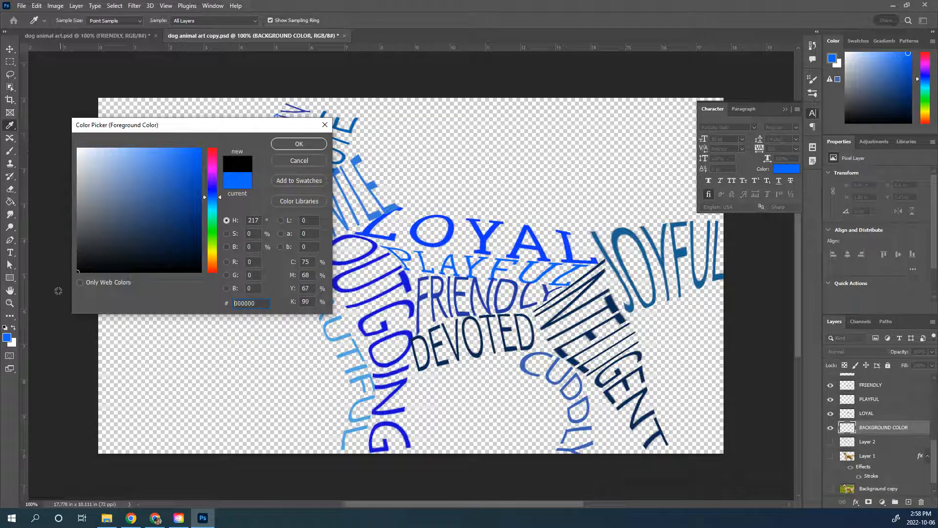
{"action": "left_click", "coordinate": [299, 145]}
{"action": "left_click", "coordinate": [10, 202]}
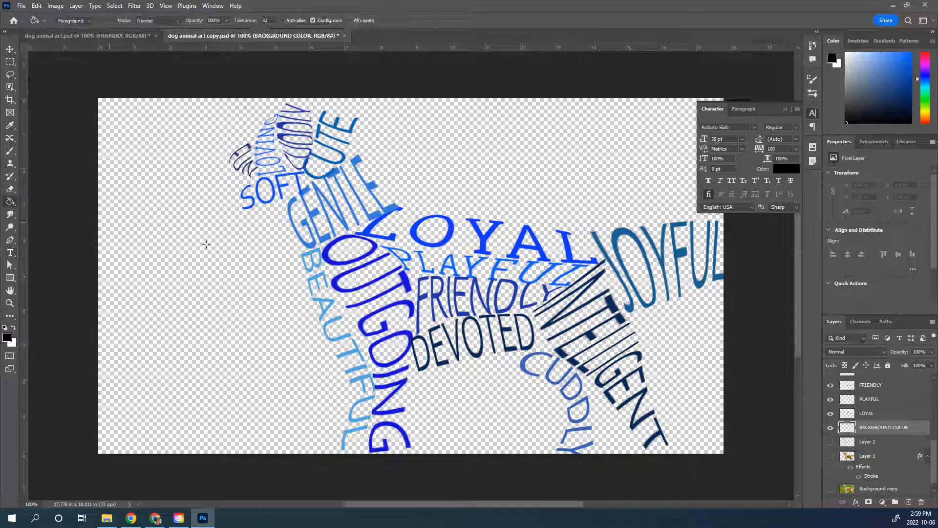
{"action": "left_click", "coordinate": [227, 291]}
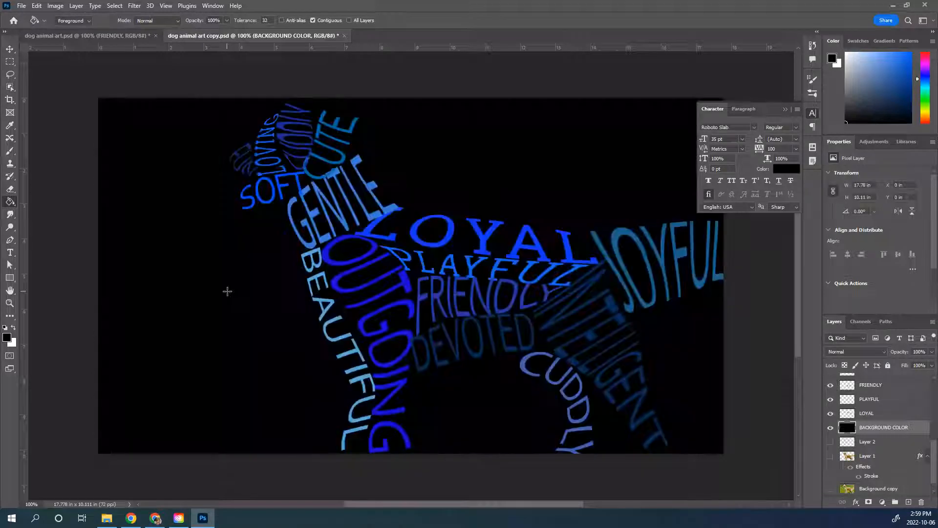